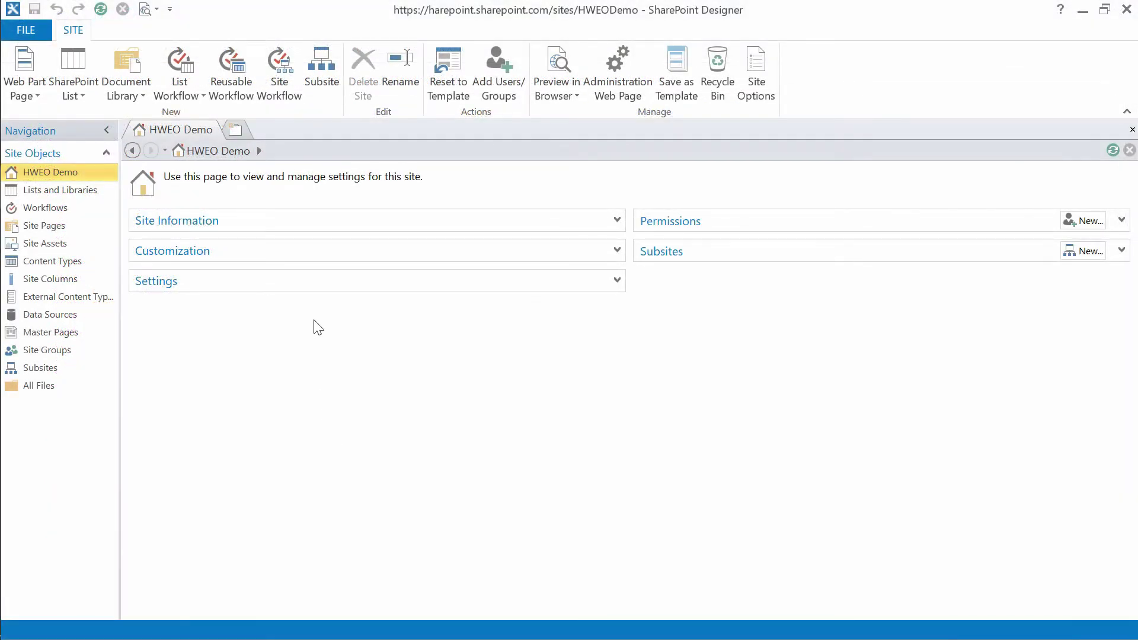
Create site workflow 'XML Example' and add a Send HTTP GET Request action to Stage 1
click(283, 67)
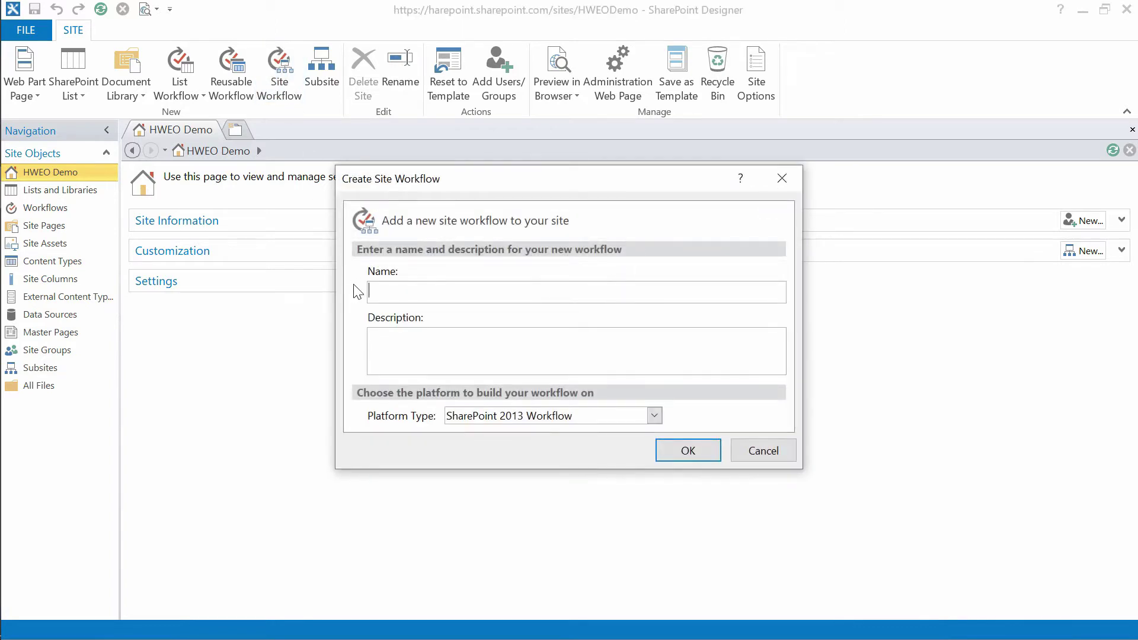
text(XML Example)
click(687, 451)
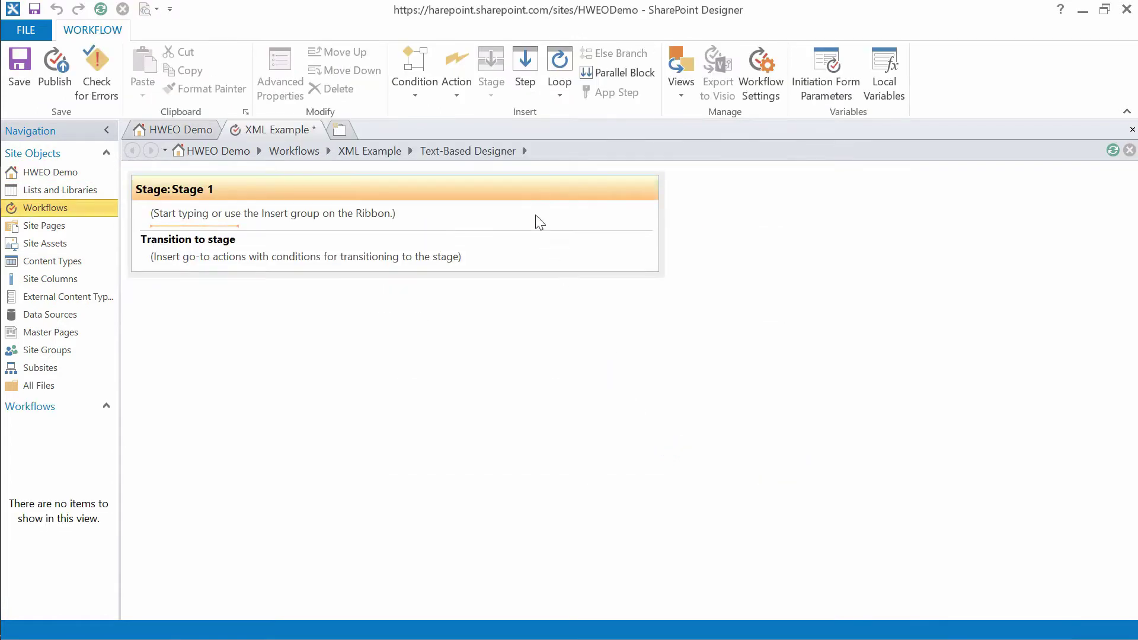
click(460, 61)
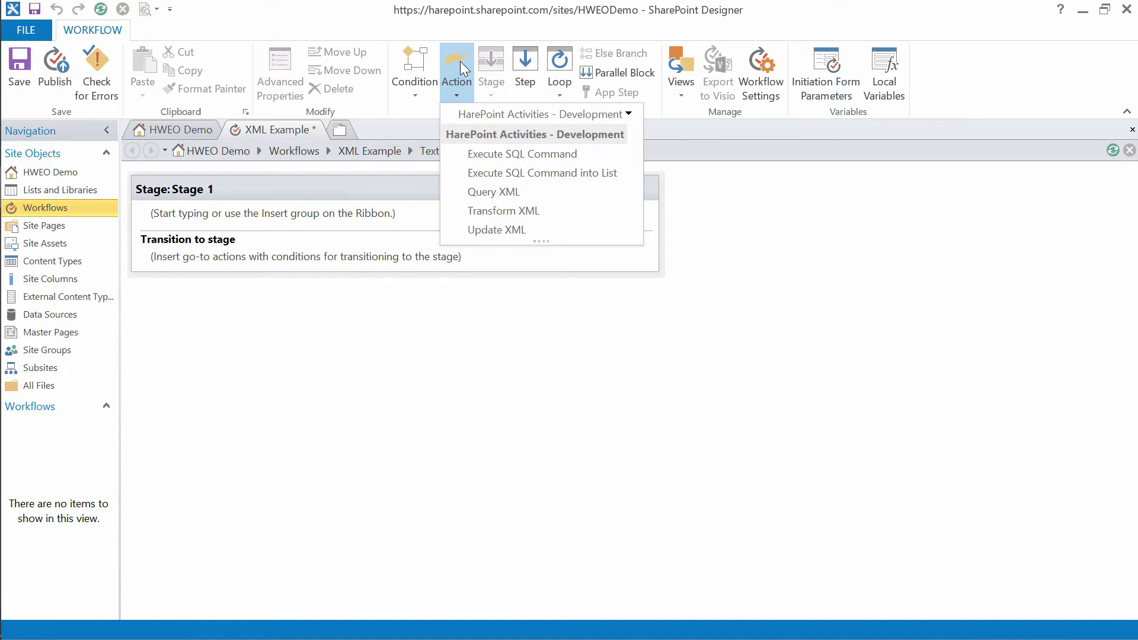
click(629, 117)
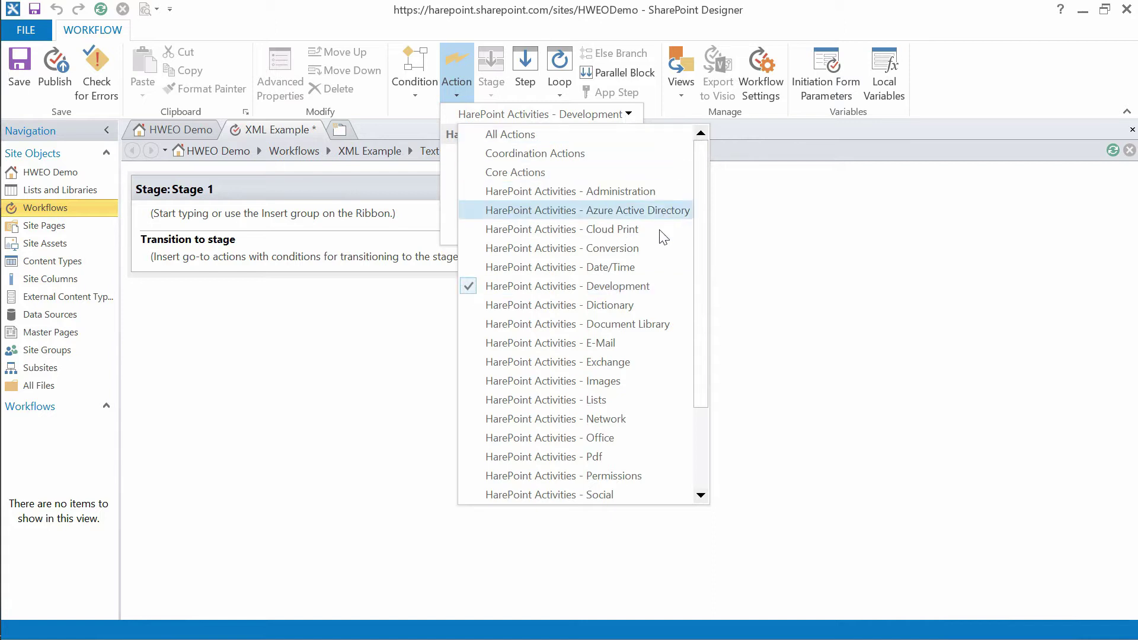
click(645, 418)
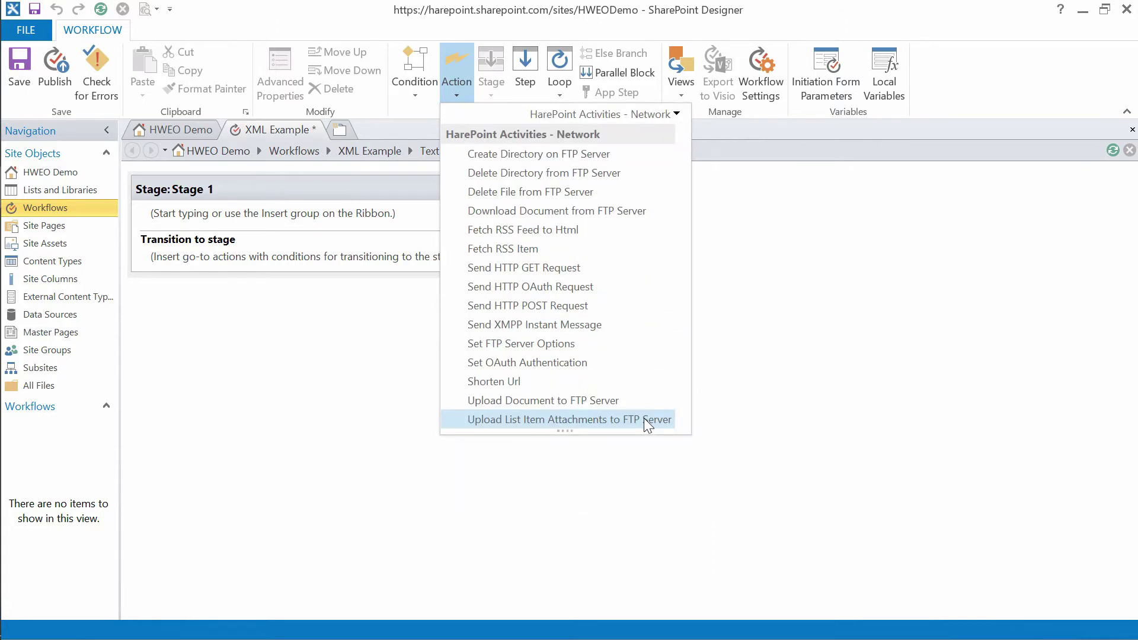
click(620, 273)
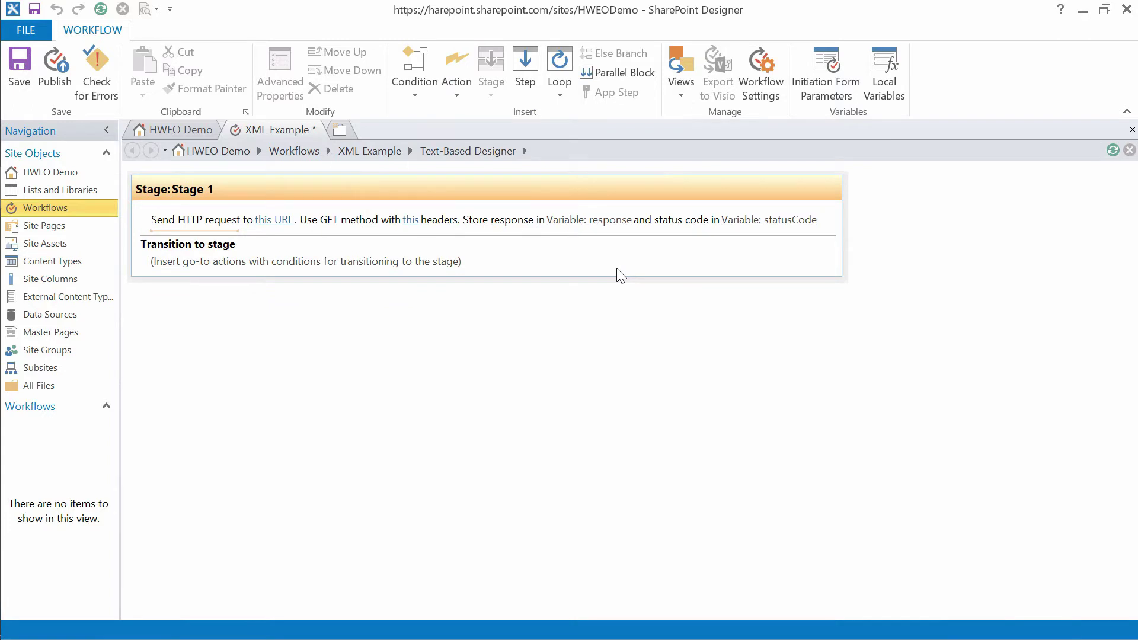
Copy the ECB feed address from the browser's address bar
click(294, 223)
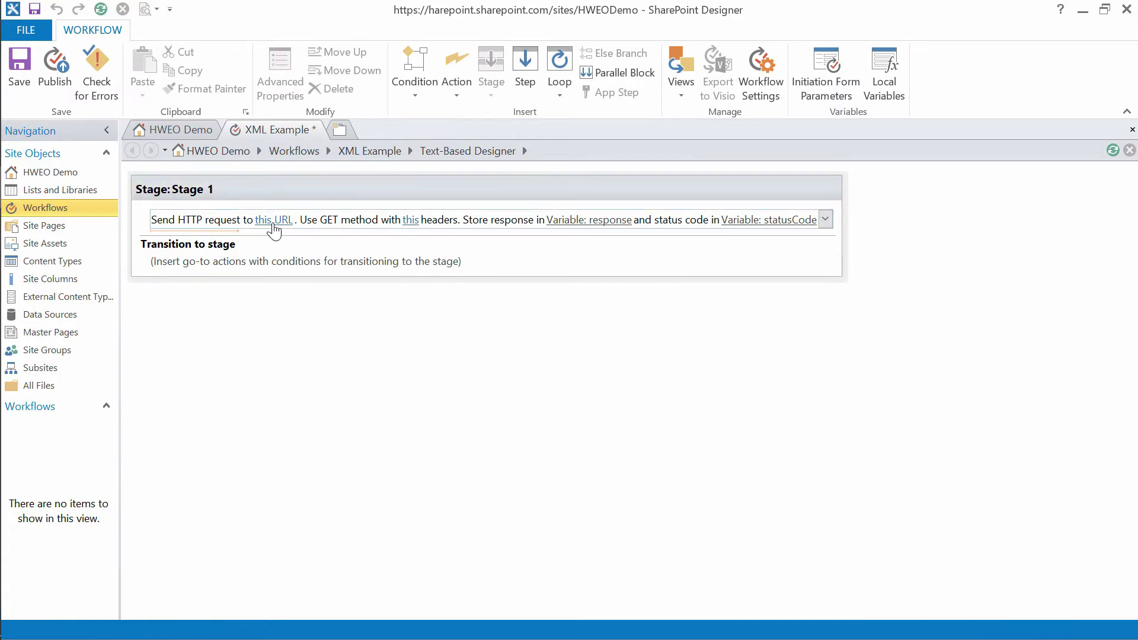
key(alt+Tab)
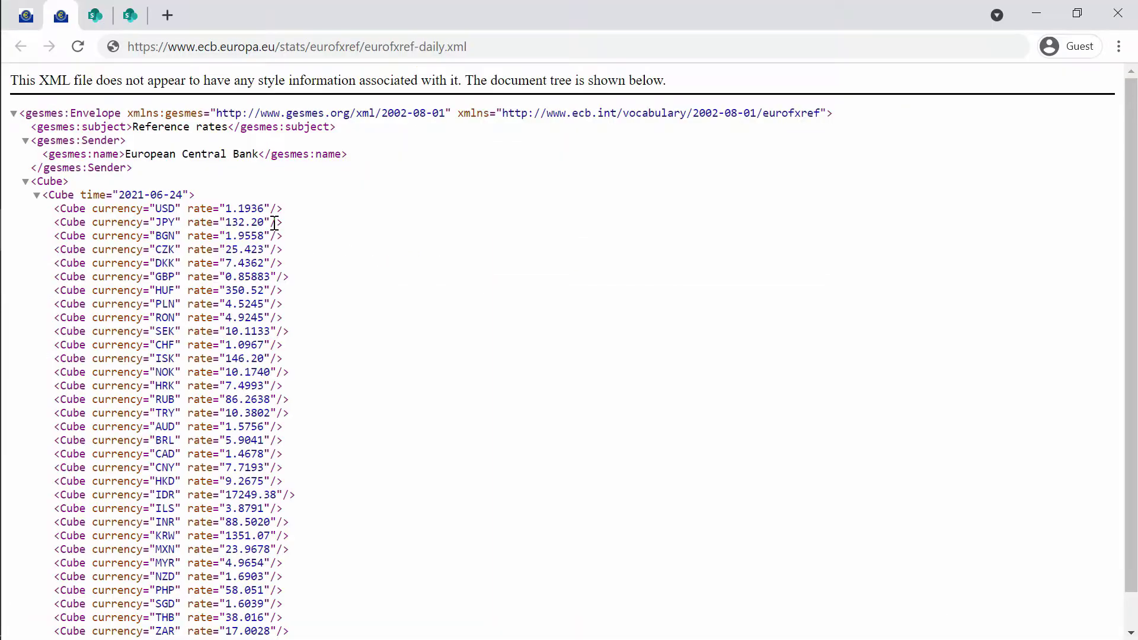
click(476, 46)
right_click(458, 46)
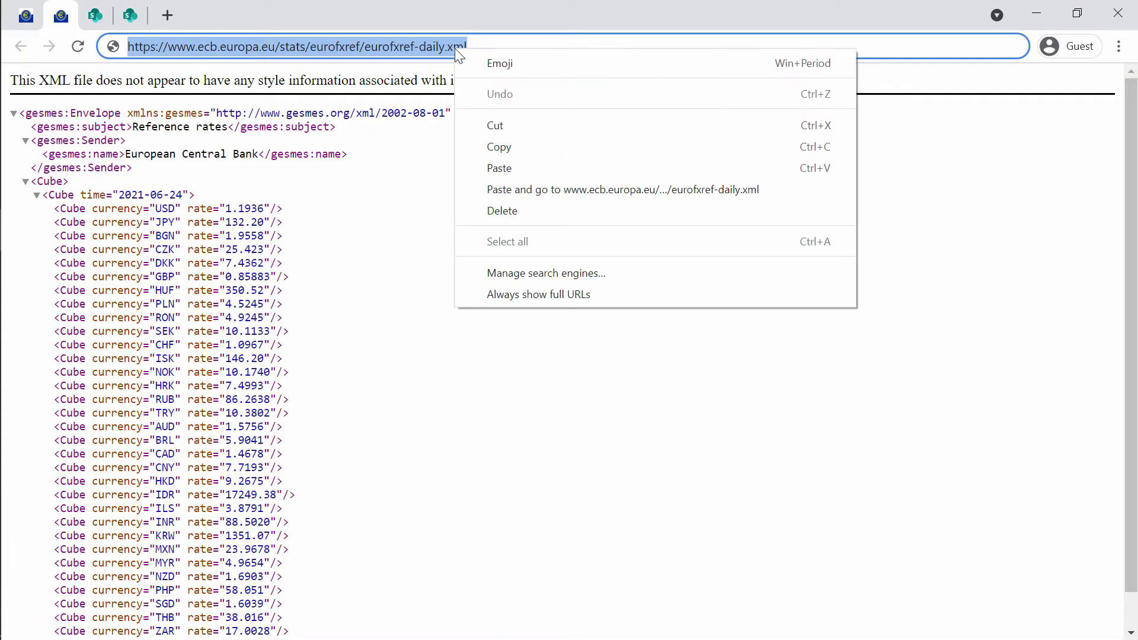
click(538, 146)
Set the HTTP request's URL to the copied ECB exchange-rate XML address
key(alt+Tab)
click(294, 219)
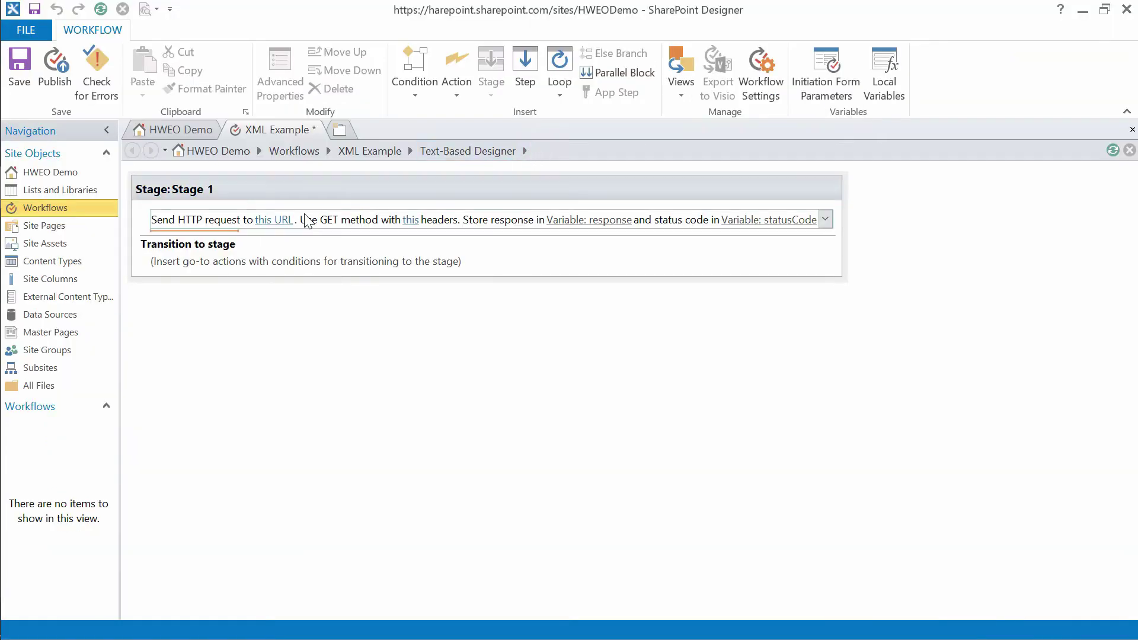
click(333, 219)
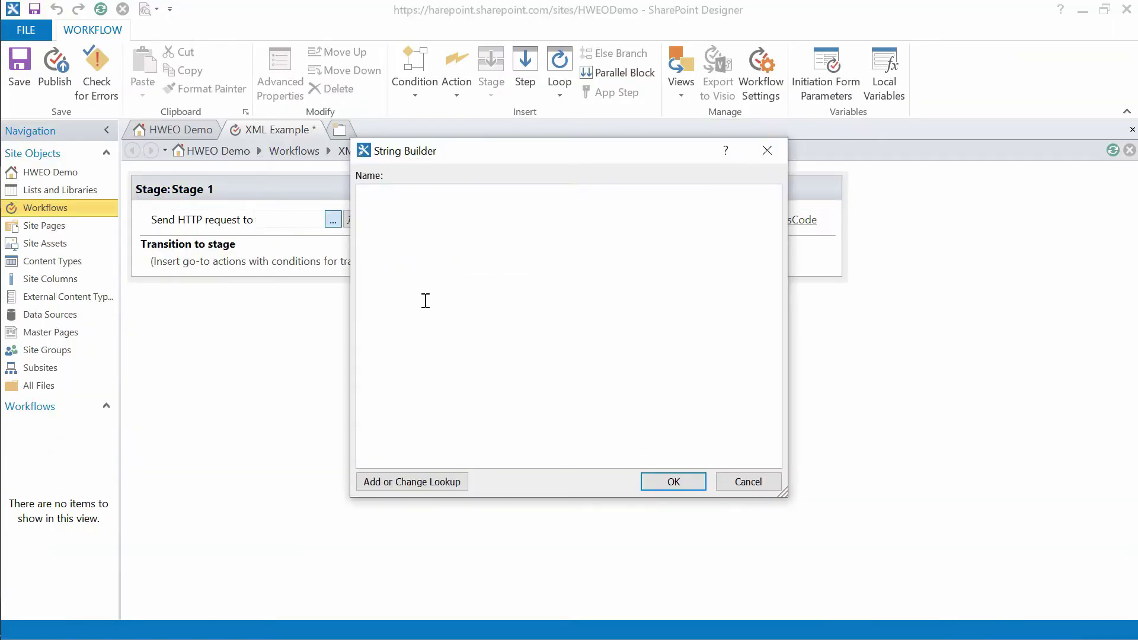
key(ctrl+v)
click(673, 482)
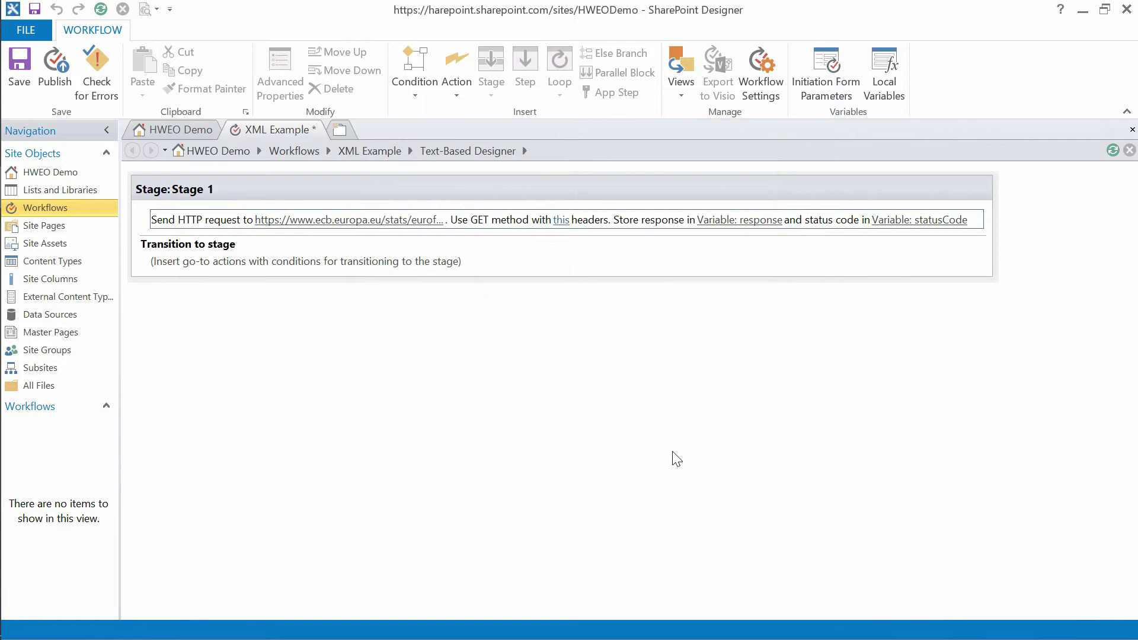
mouse_move(739, 220)
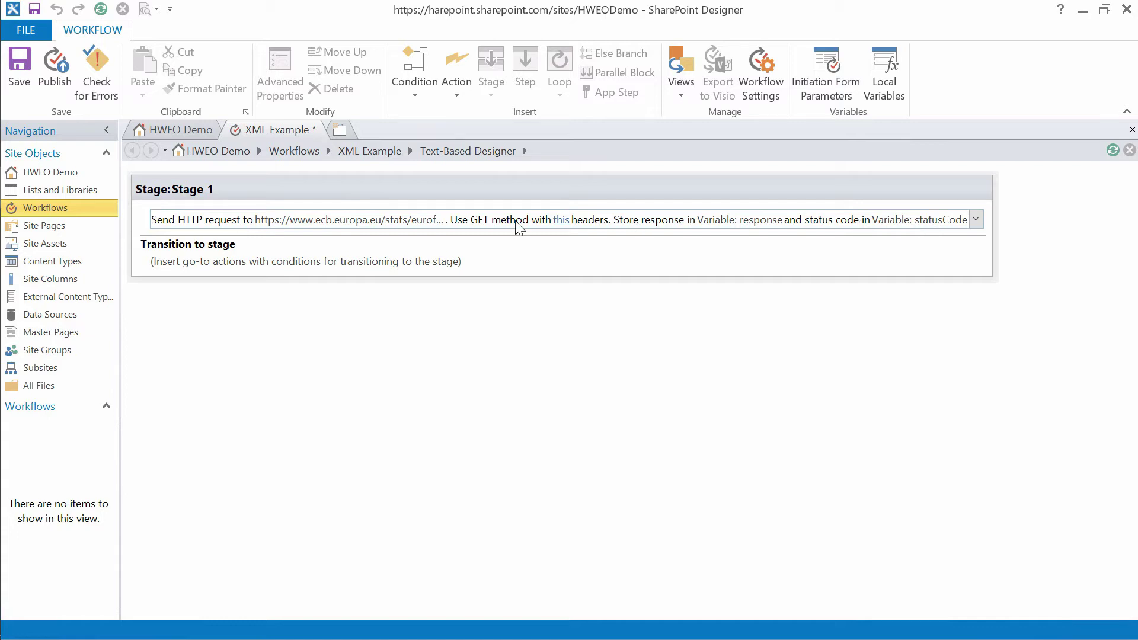
Add an 'If any value equals value' condition below the request, with Variable: statusCode as the first value
click(194, 233)
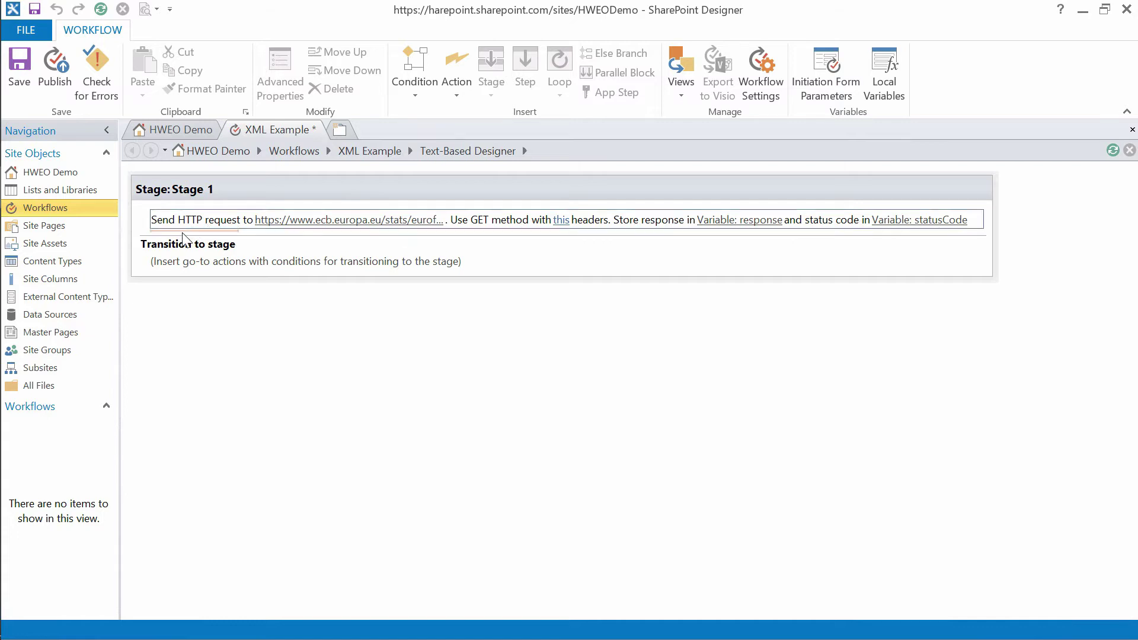
click(414, 76)
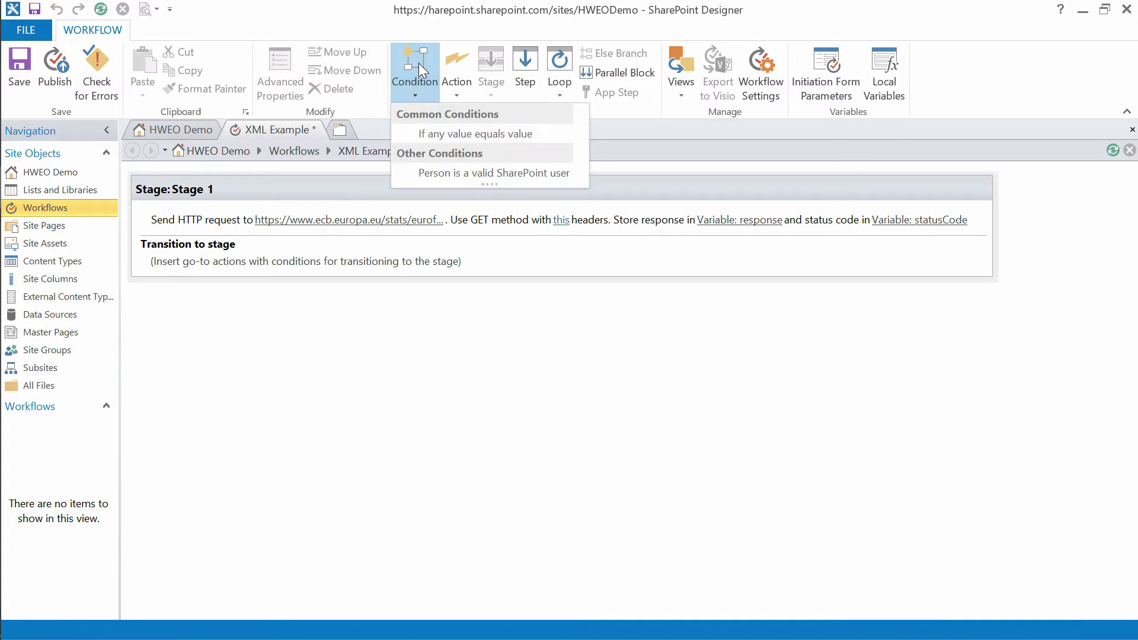
click(405, 134)
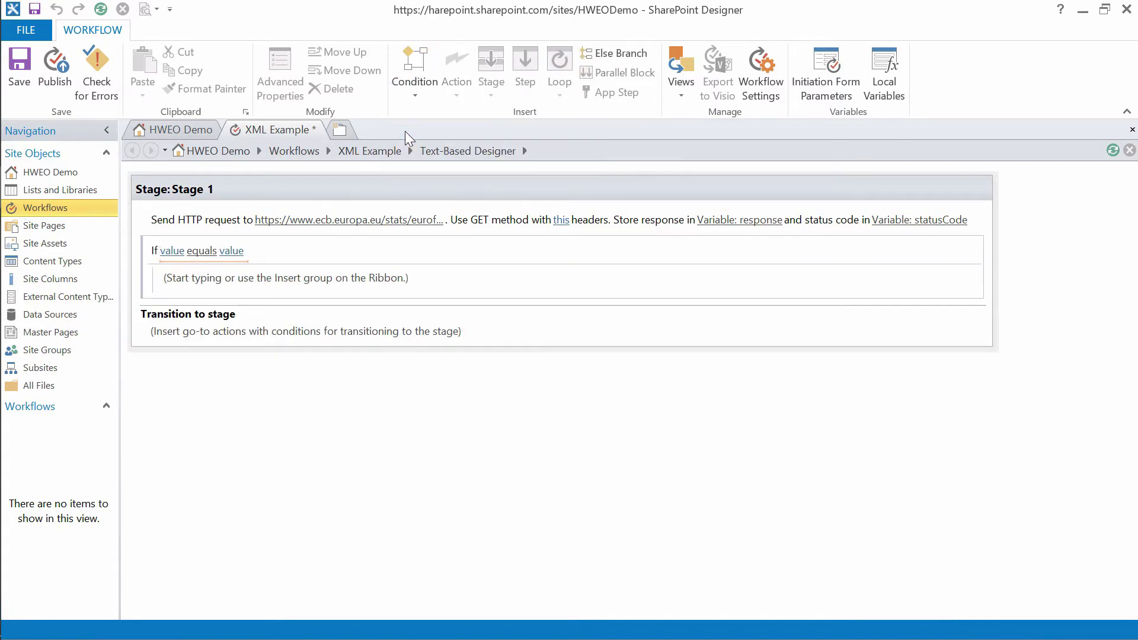
click(170, 252)
click(238, 248)
click(721, 318)
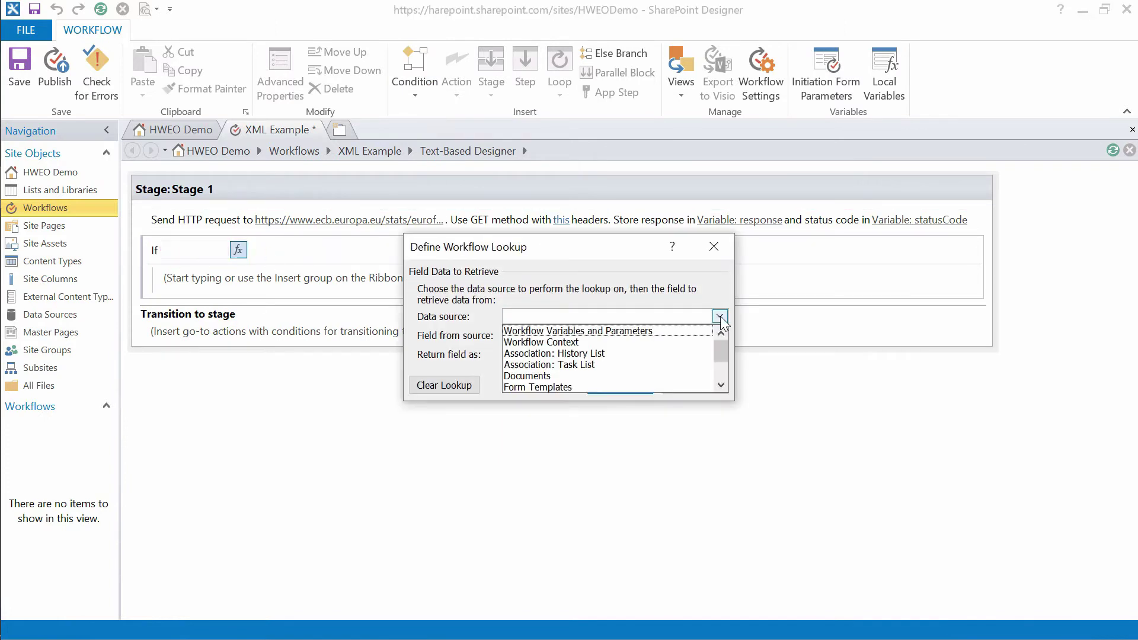
click(578, 330)
click(721, 334)
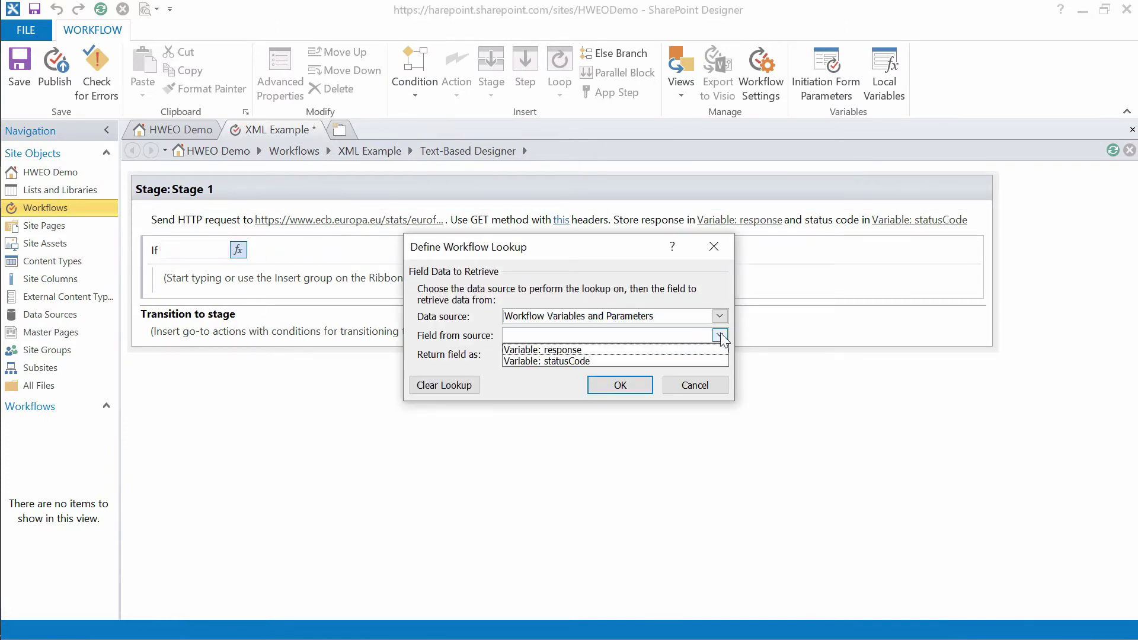
click(664, 361)
click(621, 386)
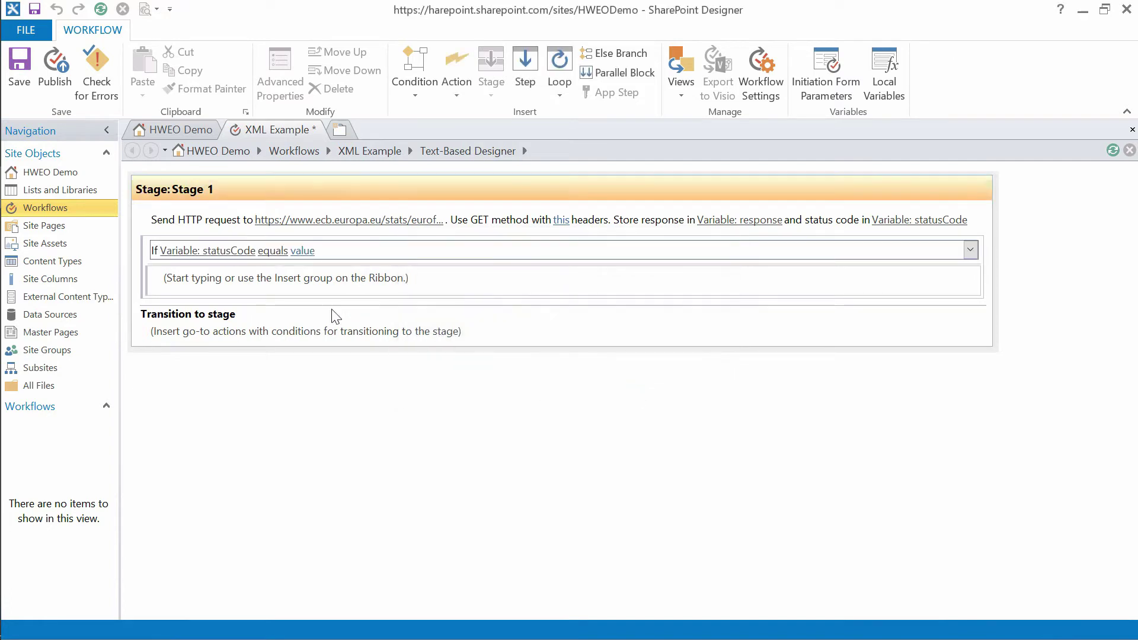
Set the condition's comparison value to 200
click(302, 251)
text(20)
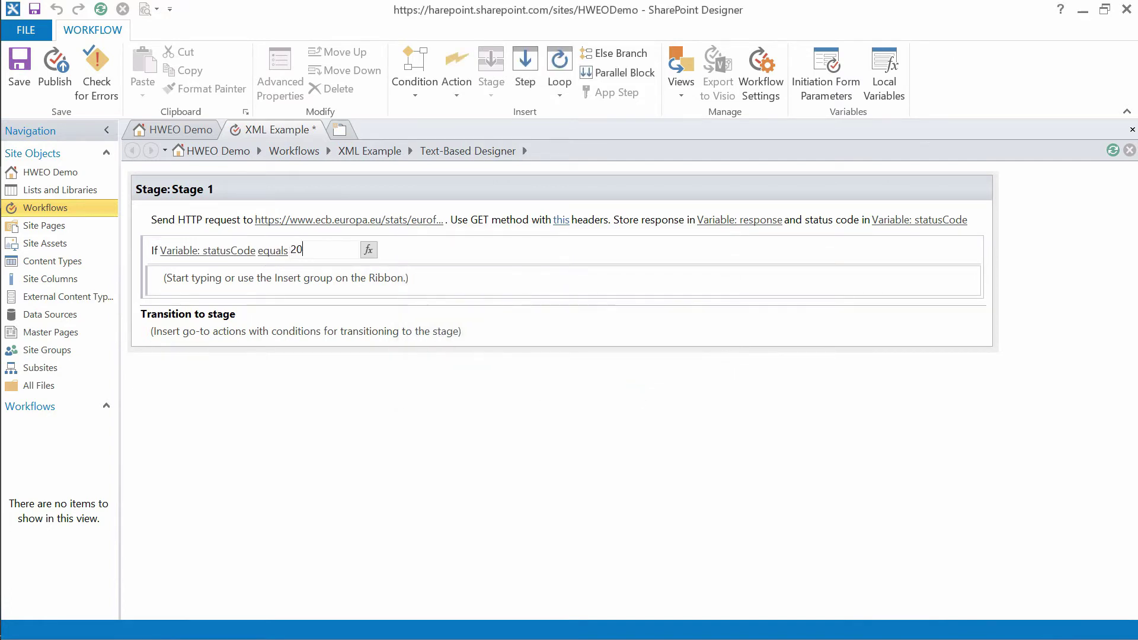
text(0)
key(Return)
click(273, 283)
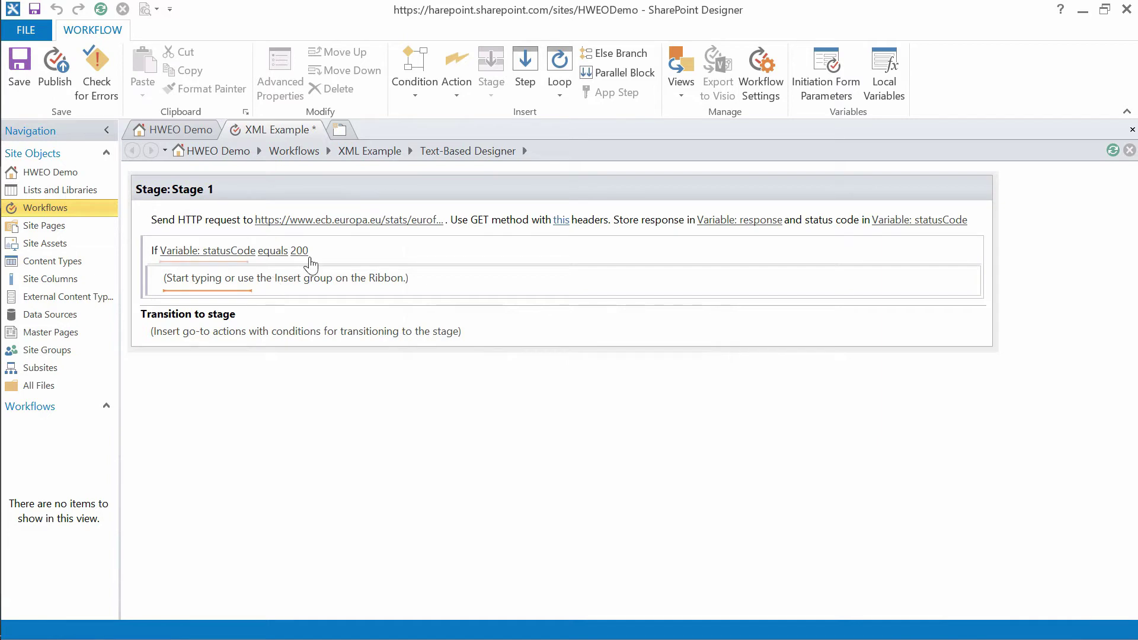
Add a HarePoint Development Transform XML action inside the If block
click(462, 84)
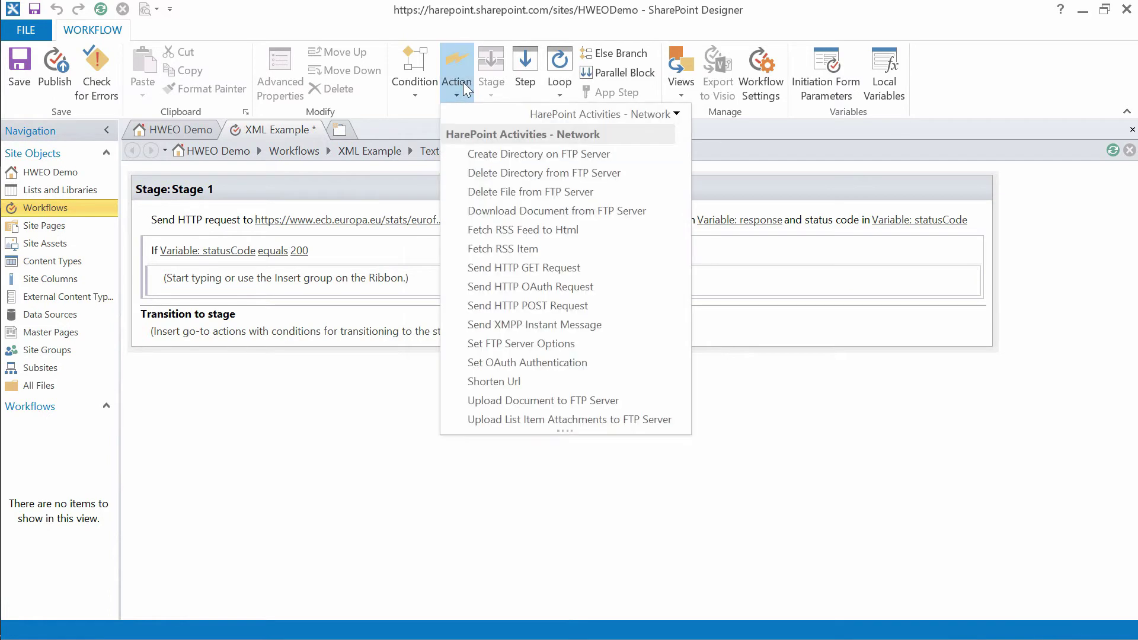
click(677, 114)
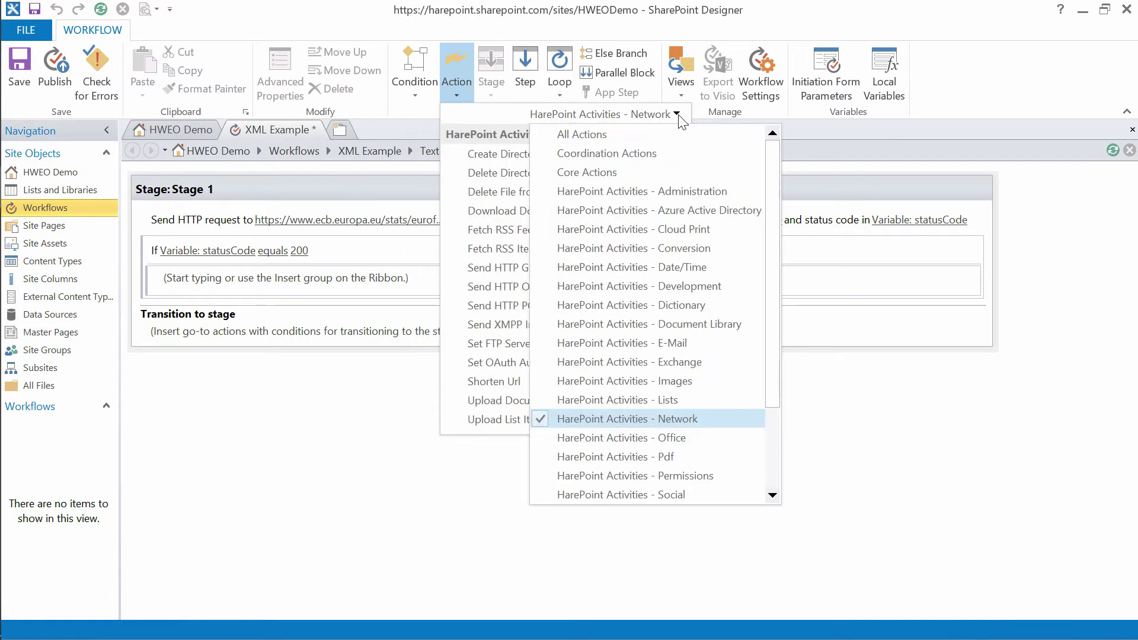
click(737, 284)
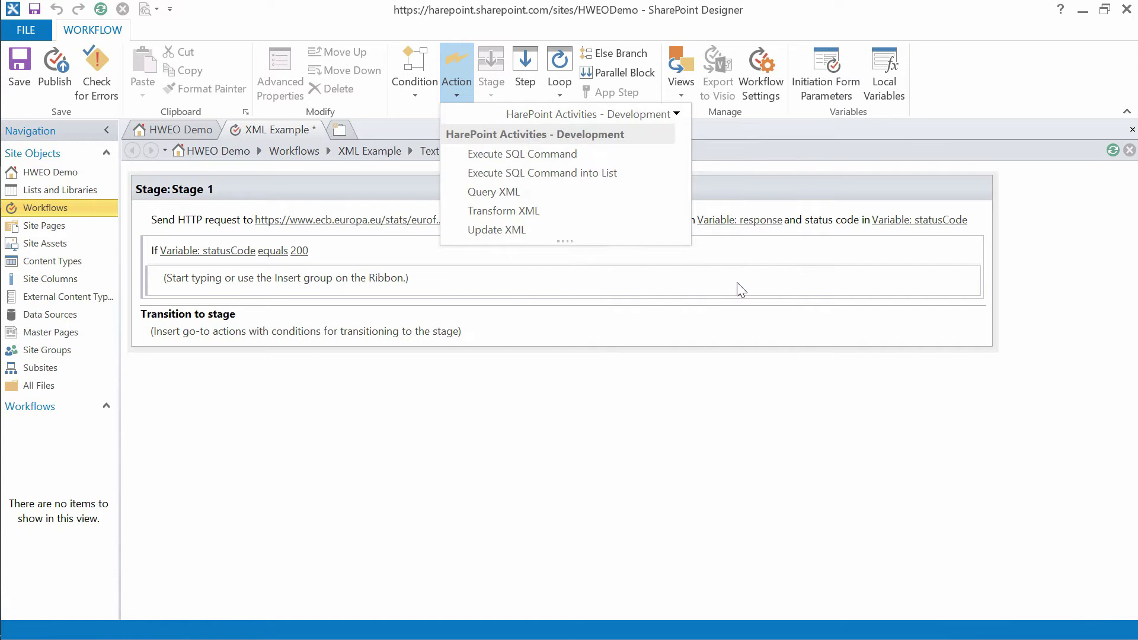
click(551, 211)
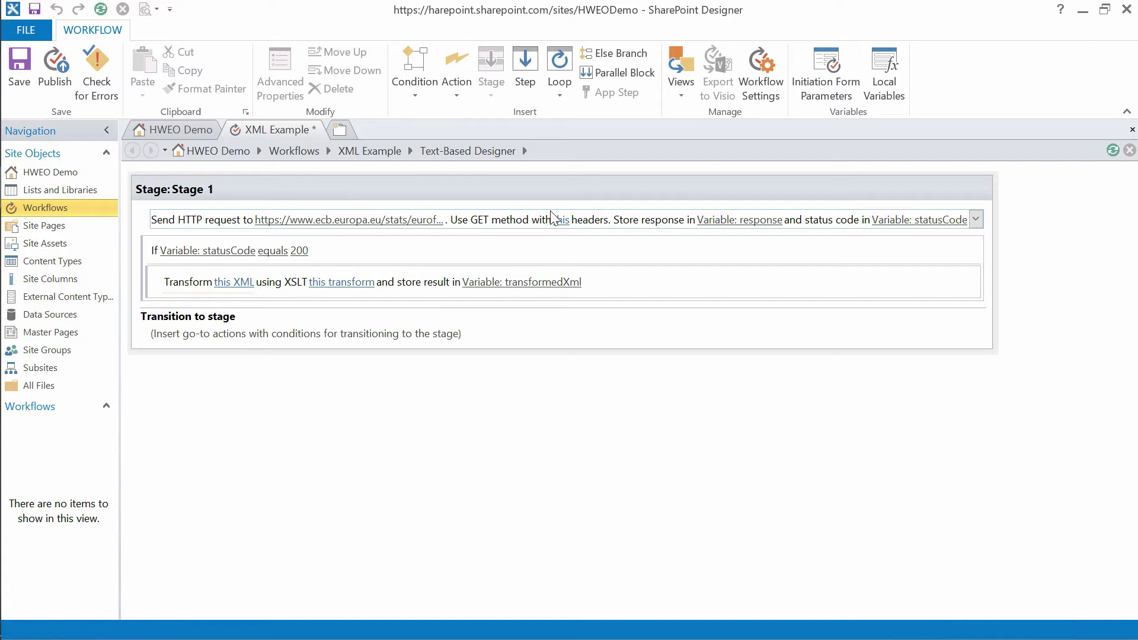
Set the transform's XML input to Variable: response
click(234, 284)
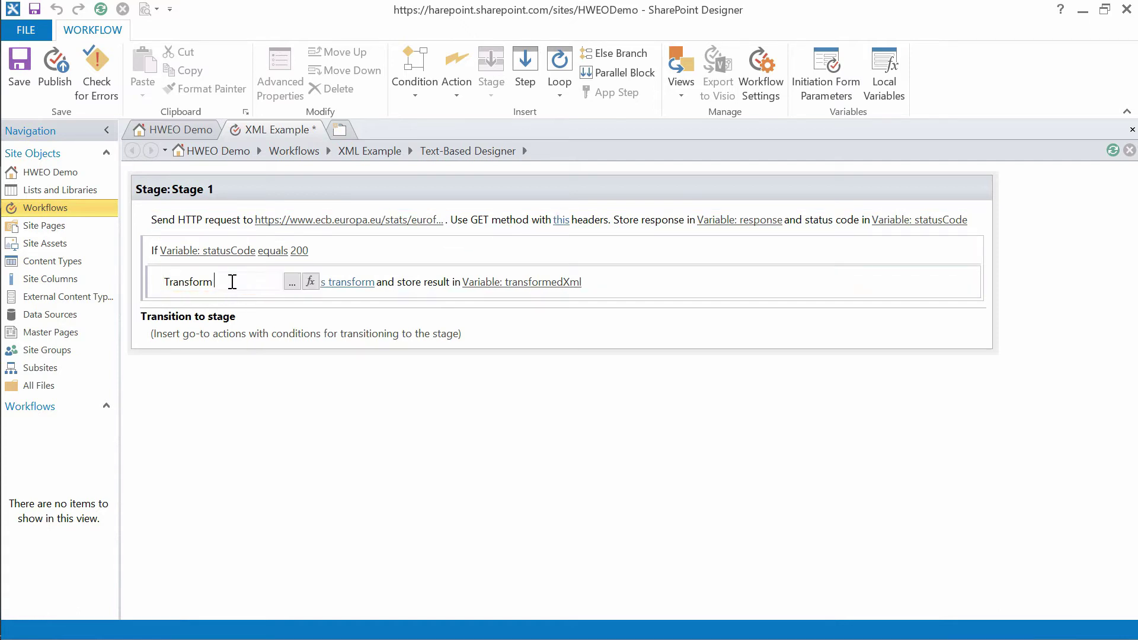
click(311, 283)
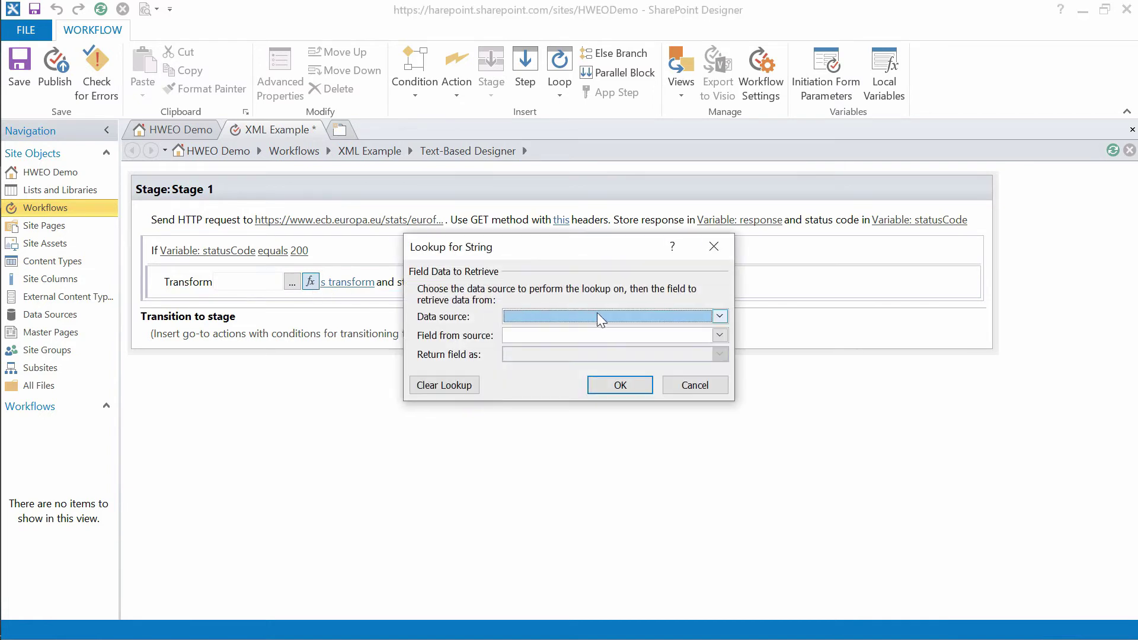
click(720, 316)
click(605, 326)
click(720, 336)
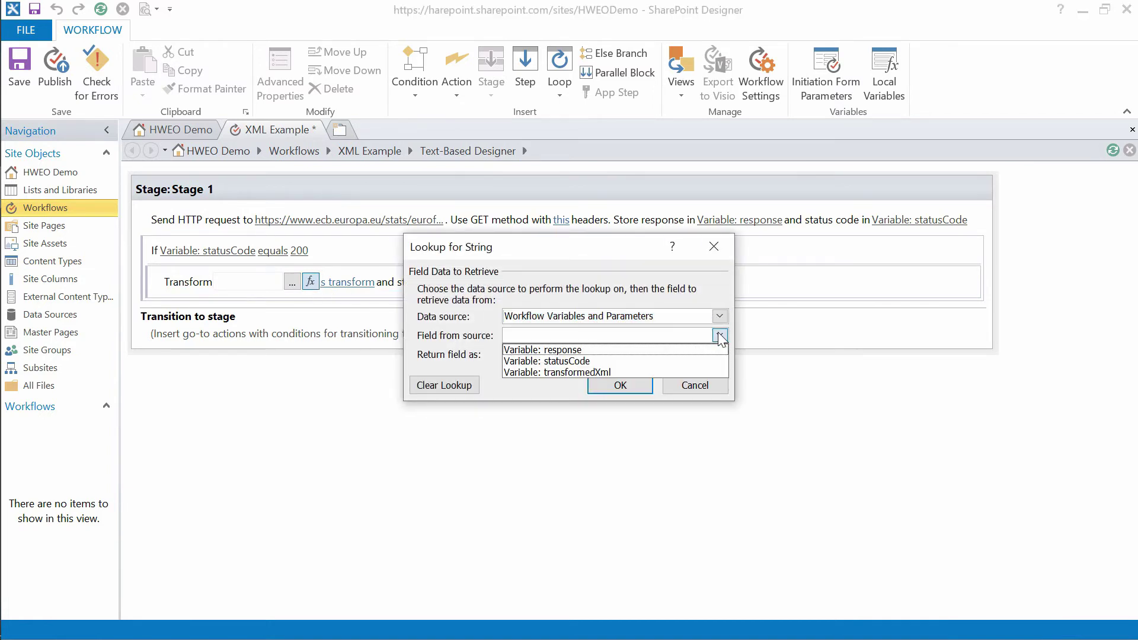
click(678, 350)
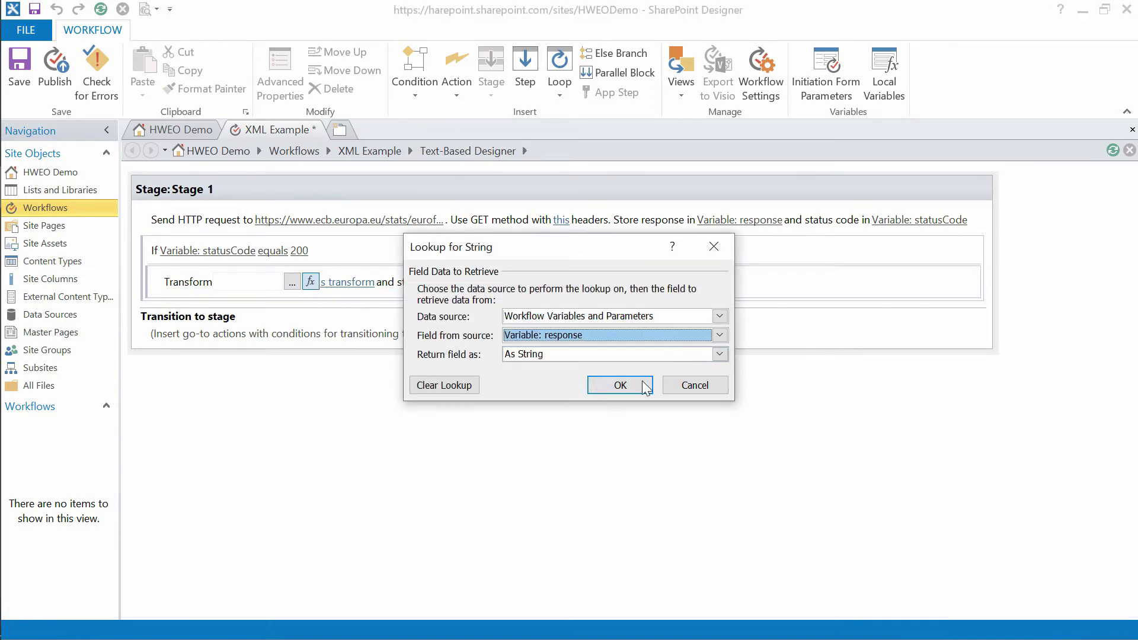
click(621, 385)
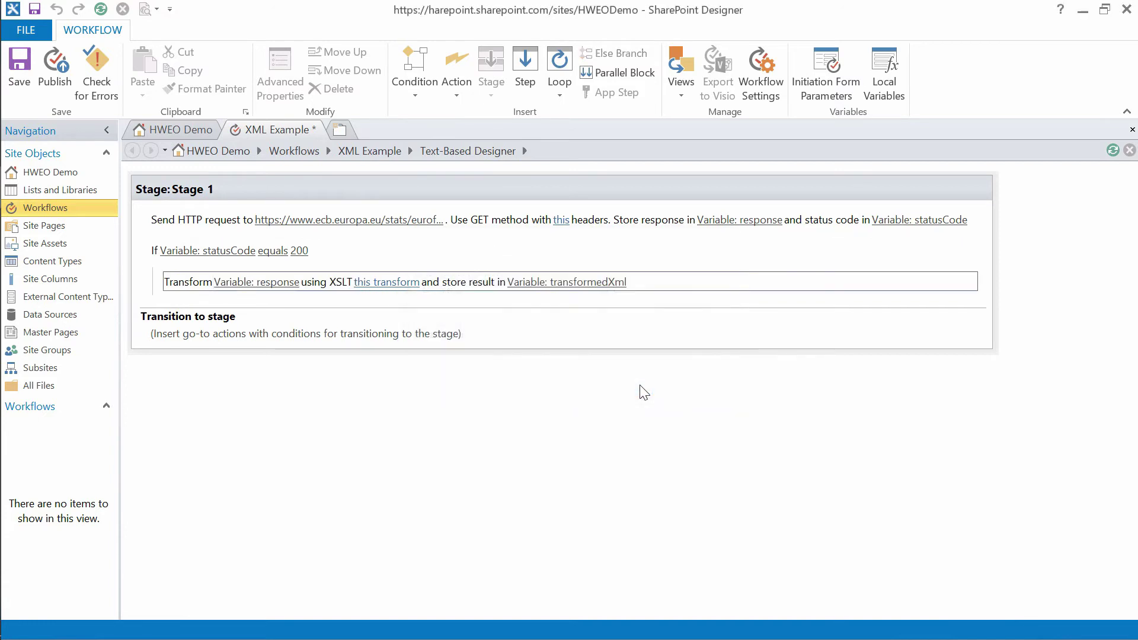
click(386, 281)
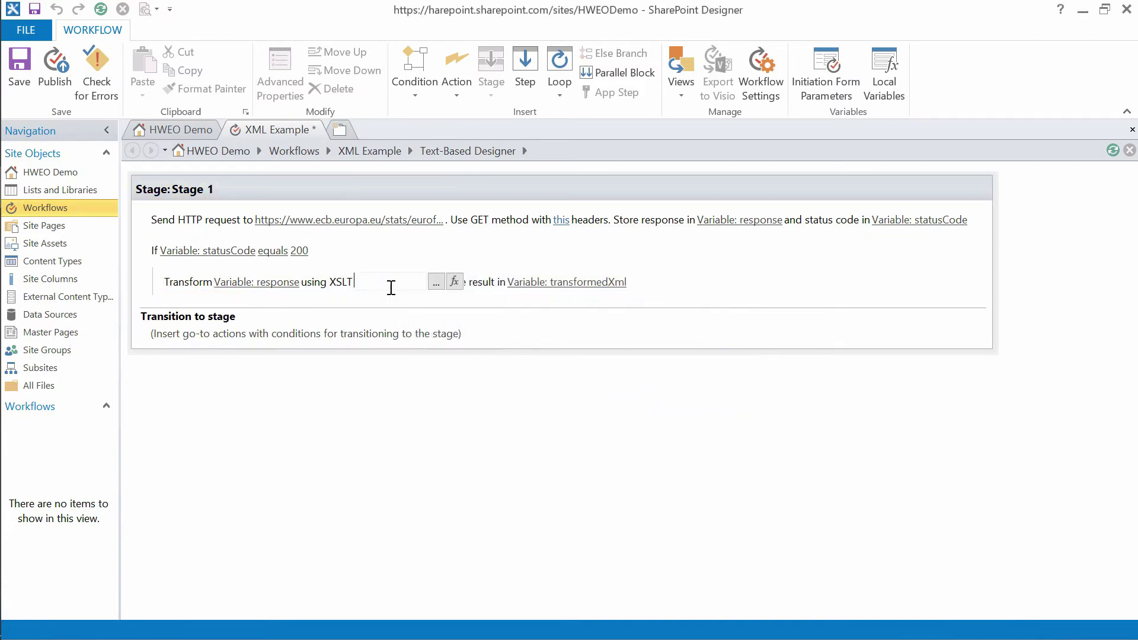
Paste the whole XSLT stylesheet from Notepad into the transform's String Builder
click(435, 282)
key(alt+Tab)
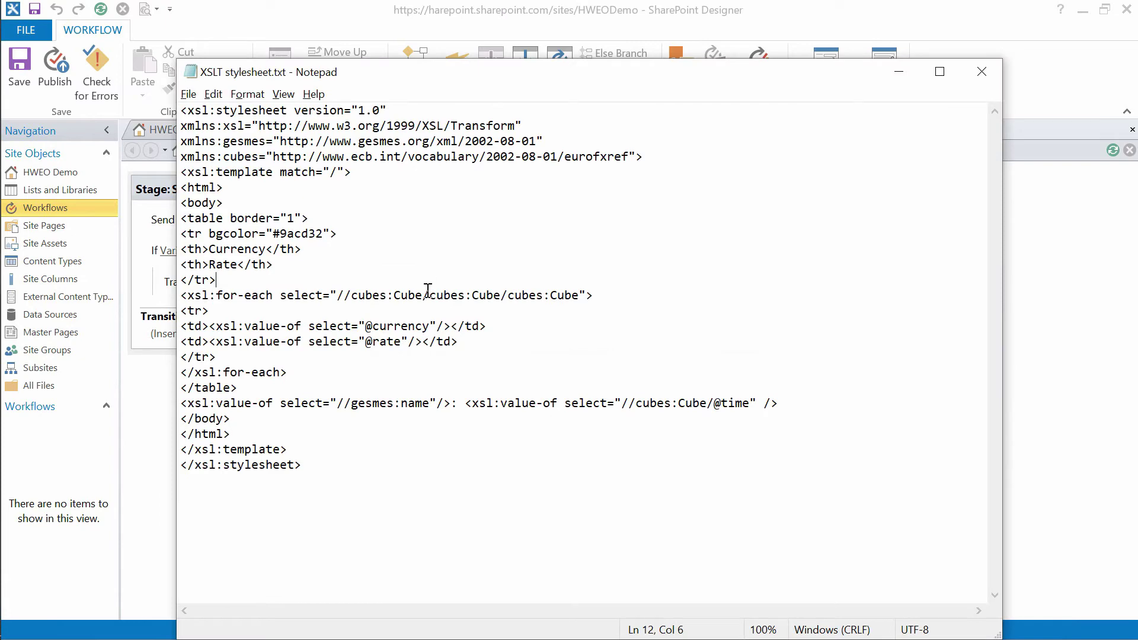
mouse_move(322, 474)
mouse_down()
mouse_move(240, 218)
mouse_move(181, 110)
mouse_up()
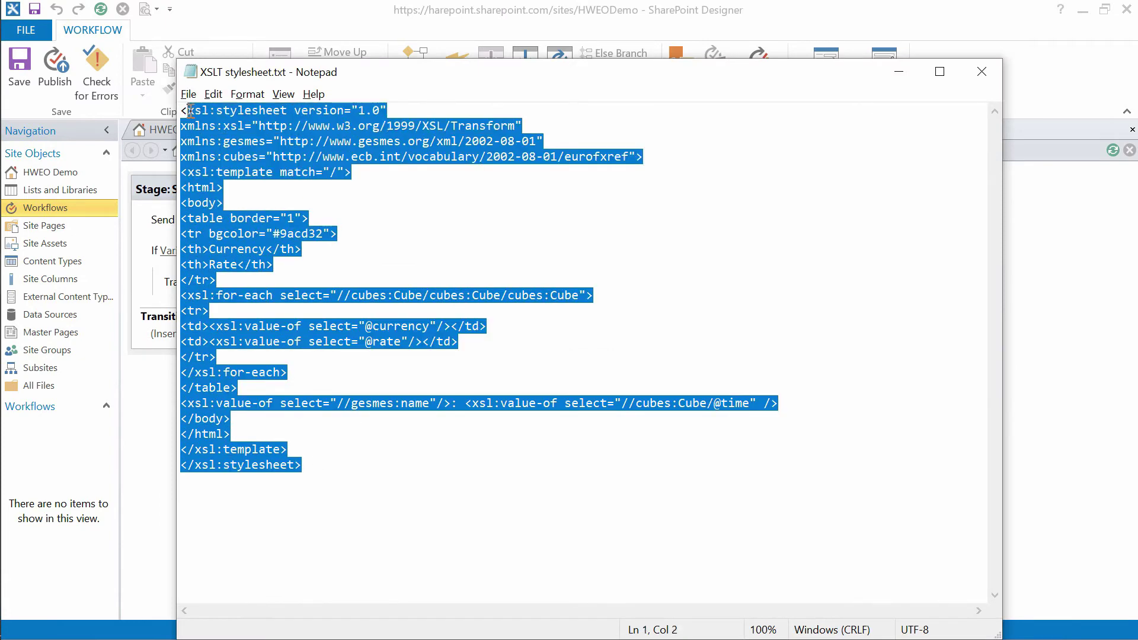
right_click(189, 112)
click(233, 172)
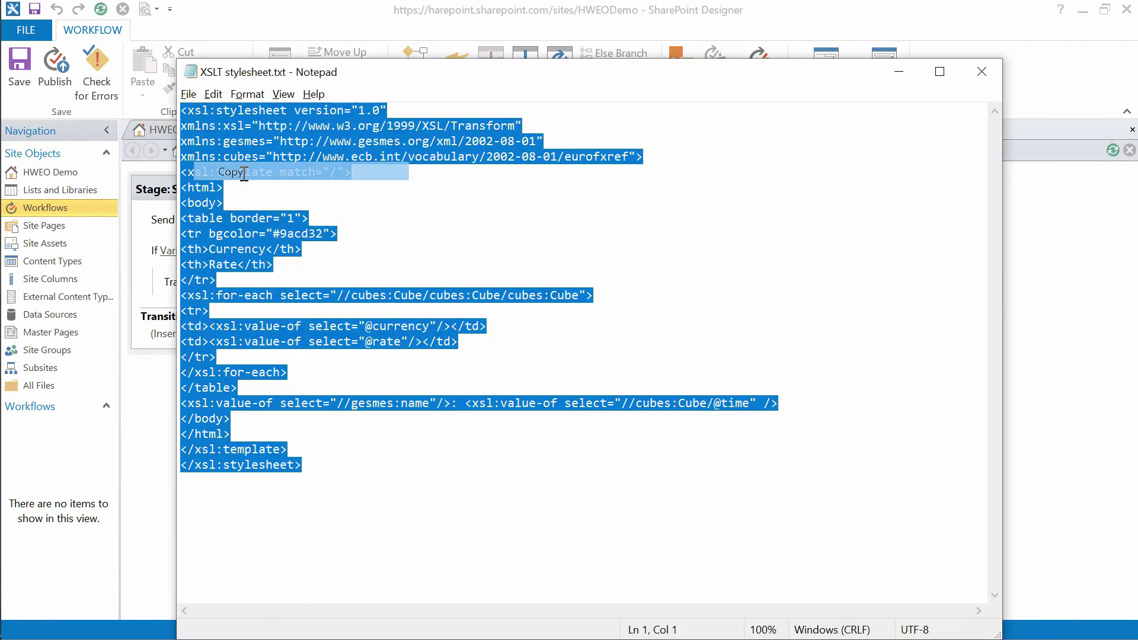
key(alt+Tab)
key(ctrl+v)
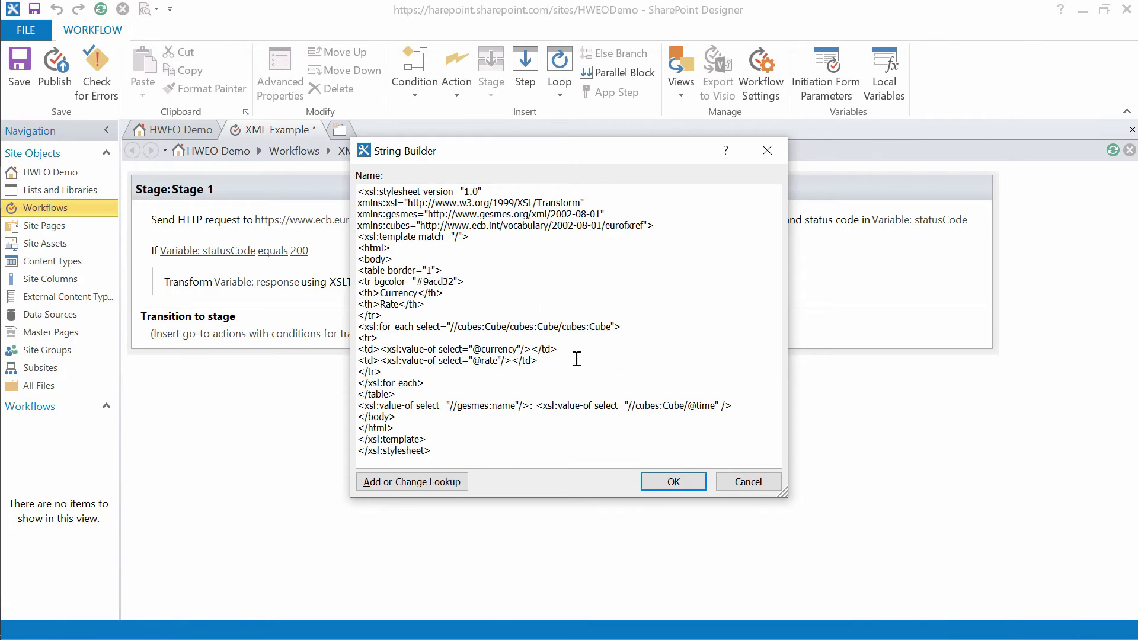
click(673, 482)
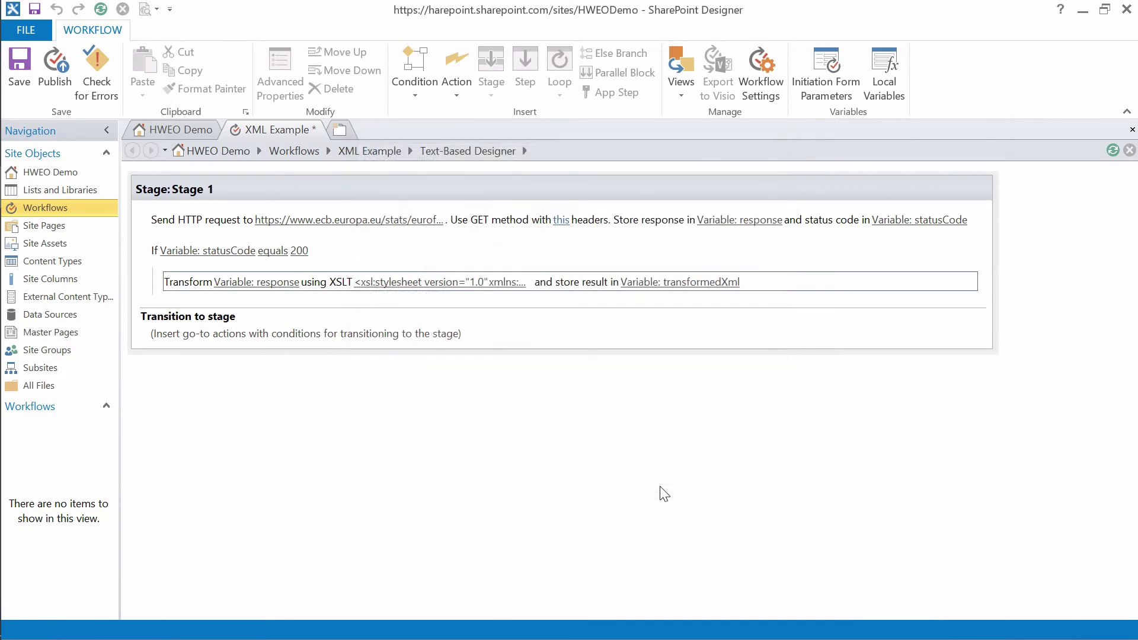
Save the transform result to a new String variable named HTML_Data
mouse_move(569, 282)
click(703, 282)
click(759, 281)
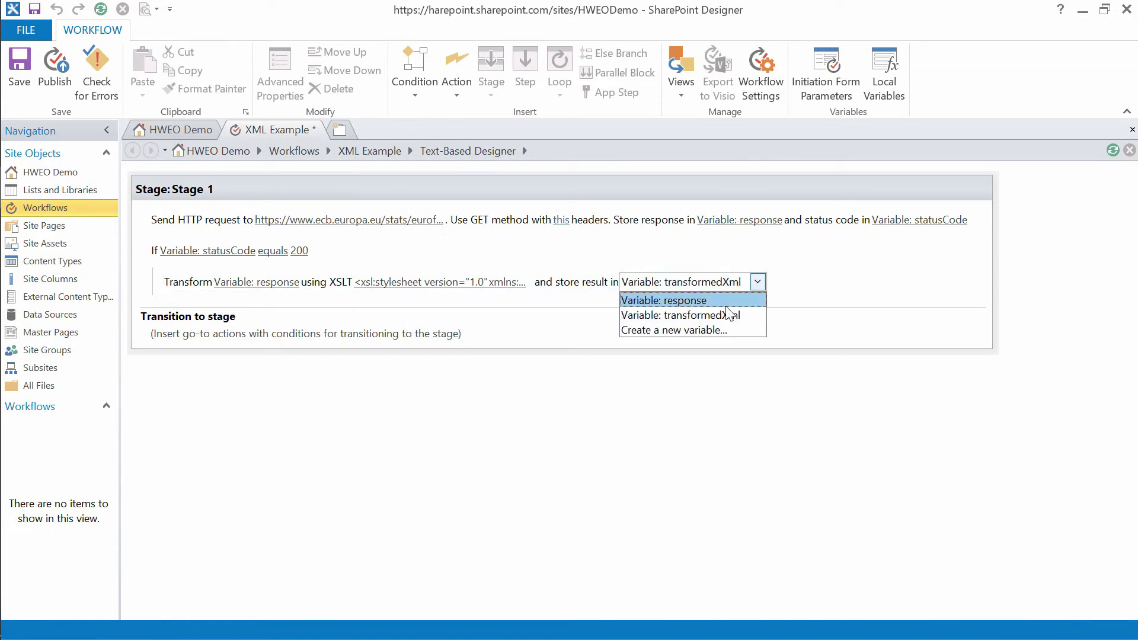
click(751, 336)
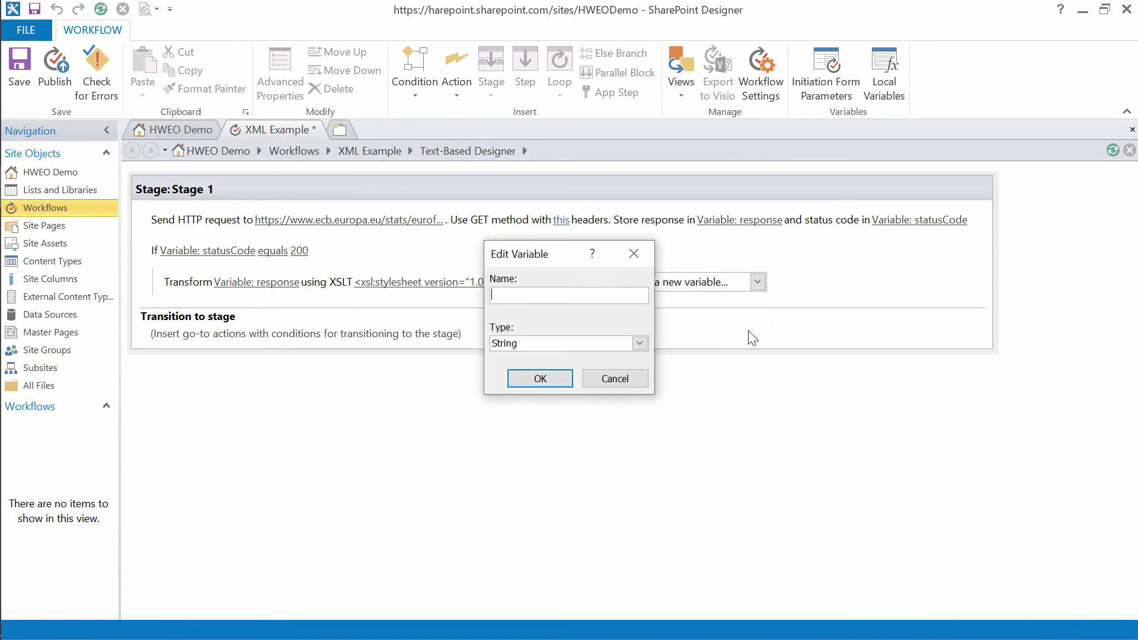
text(HTML)
text(_Data)
click(542, 380)
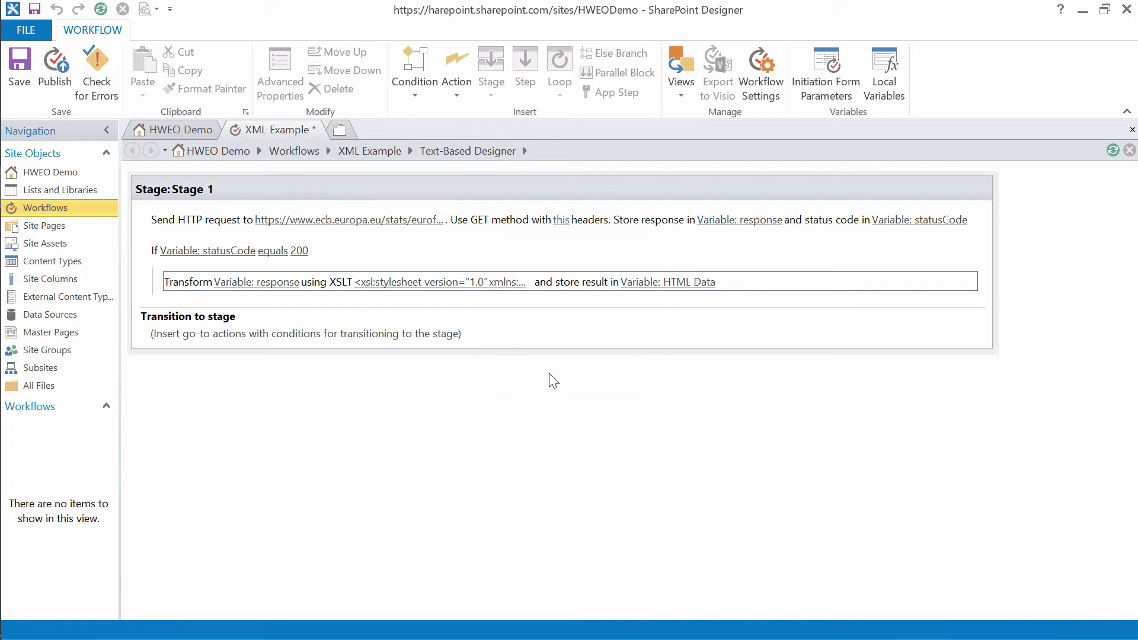
Add a Create Document from Text action below the transform
click(277, 301)
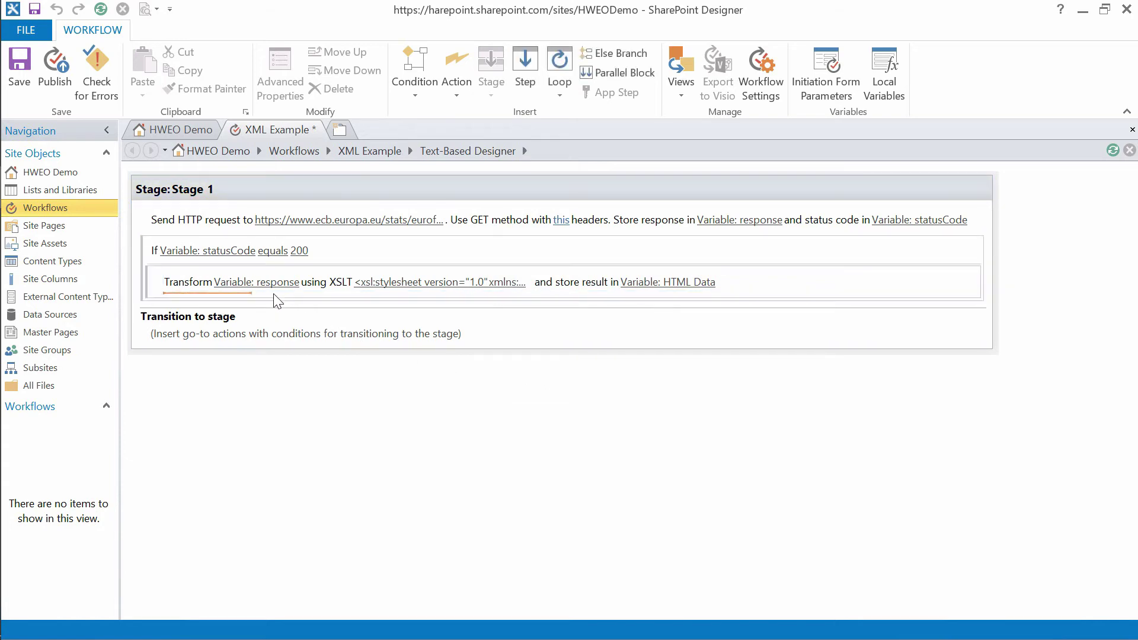
click(456, 72)
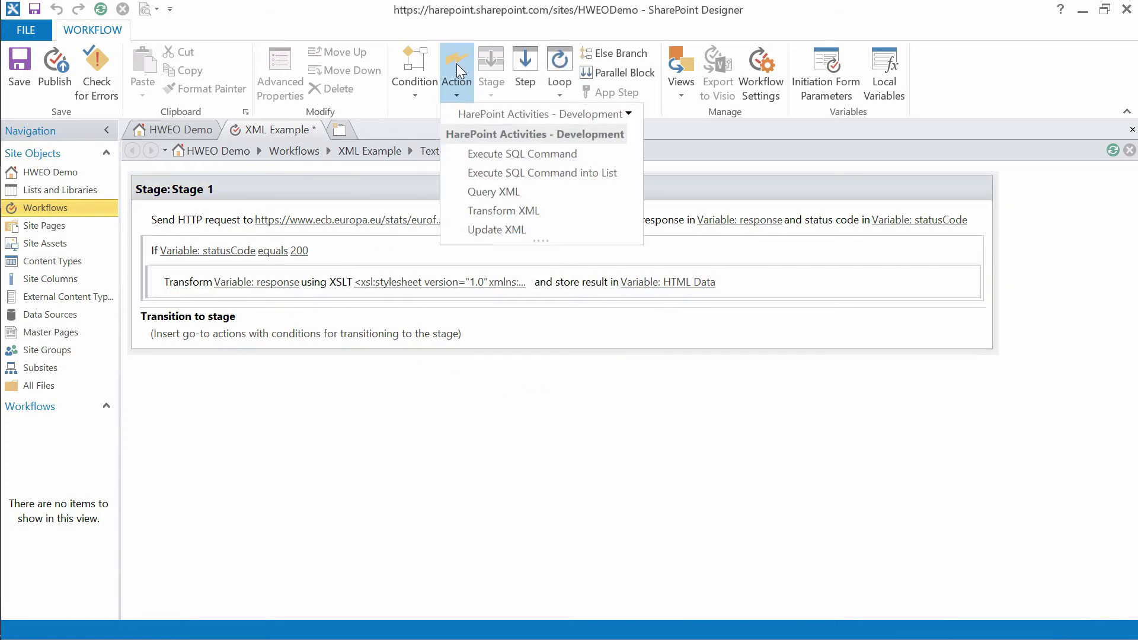
click(629, 114)
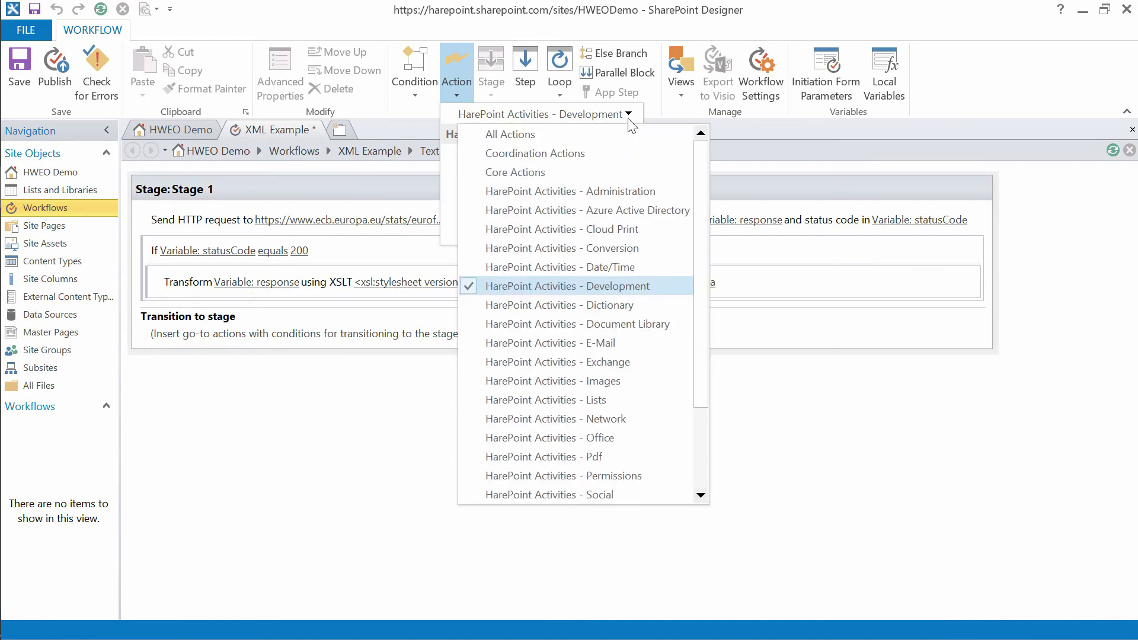
click(686, 324)
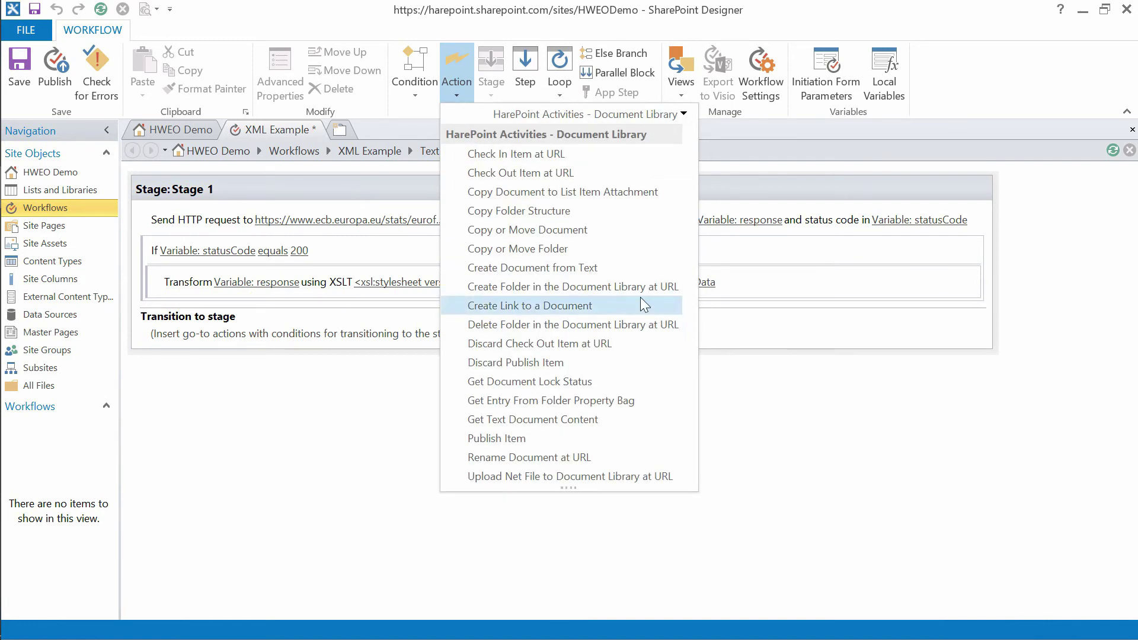
click(607, 265)
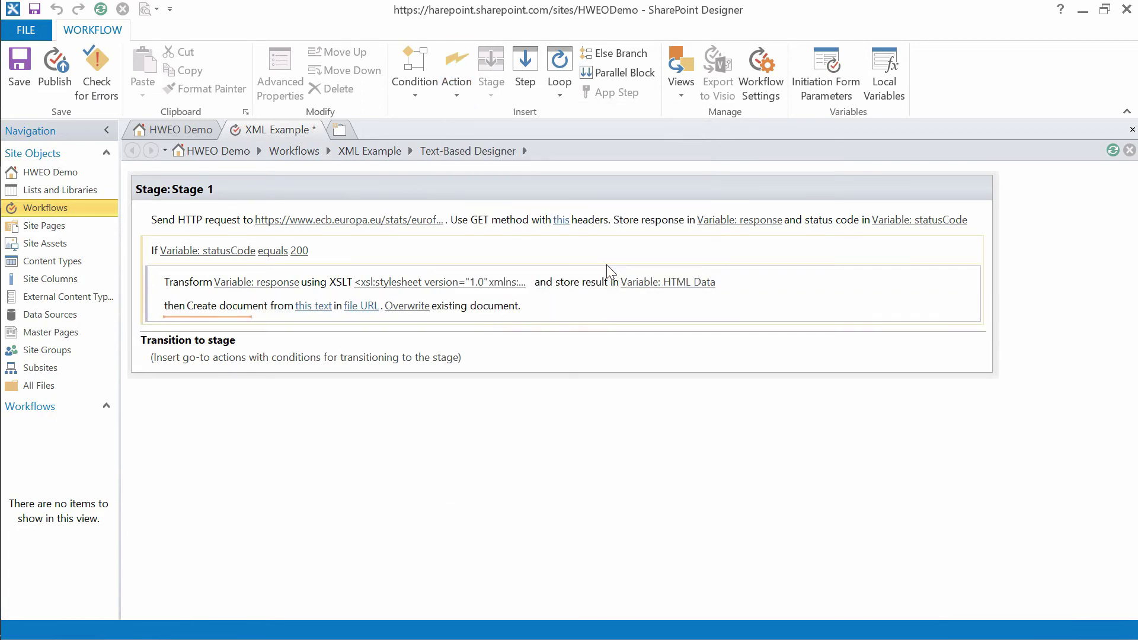
Set the document's text to Variable: HTML_Data
click(313, 307)
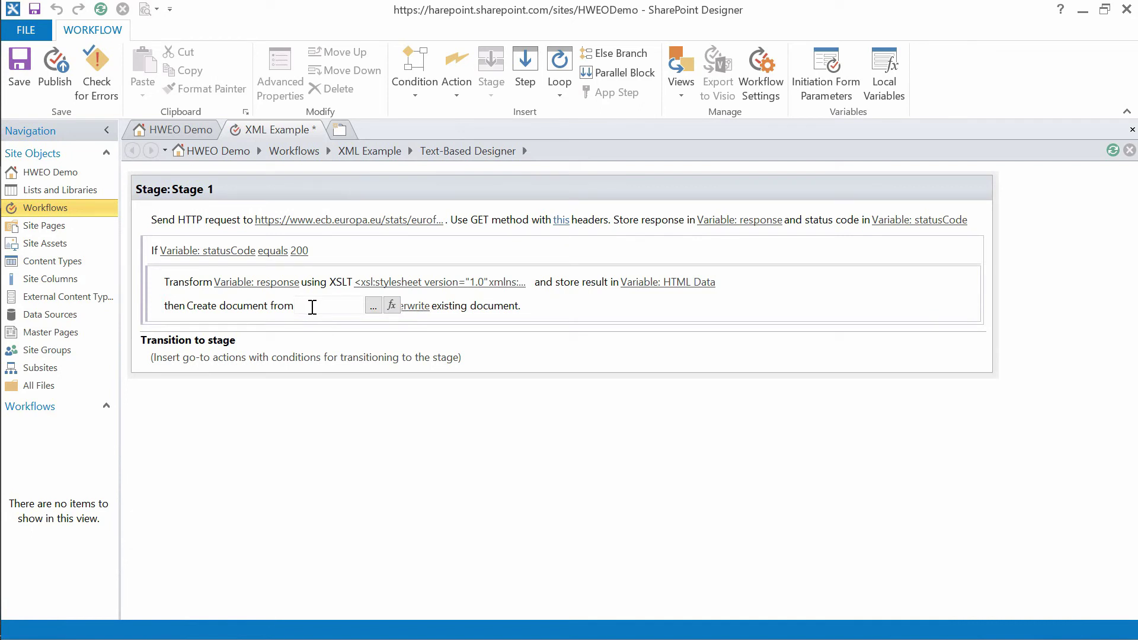
click(391, 308)
click(719, 316)
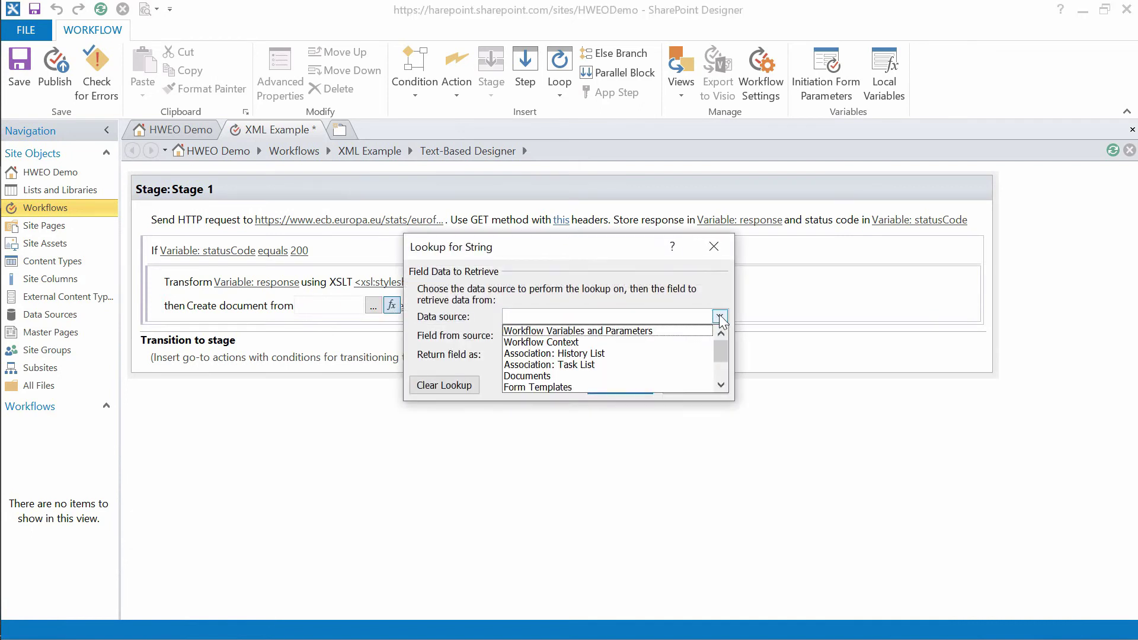
click(700, 334)
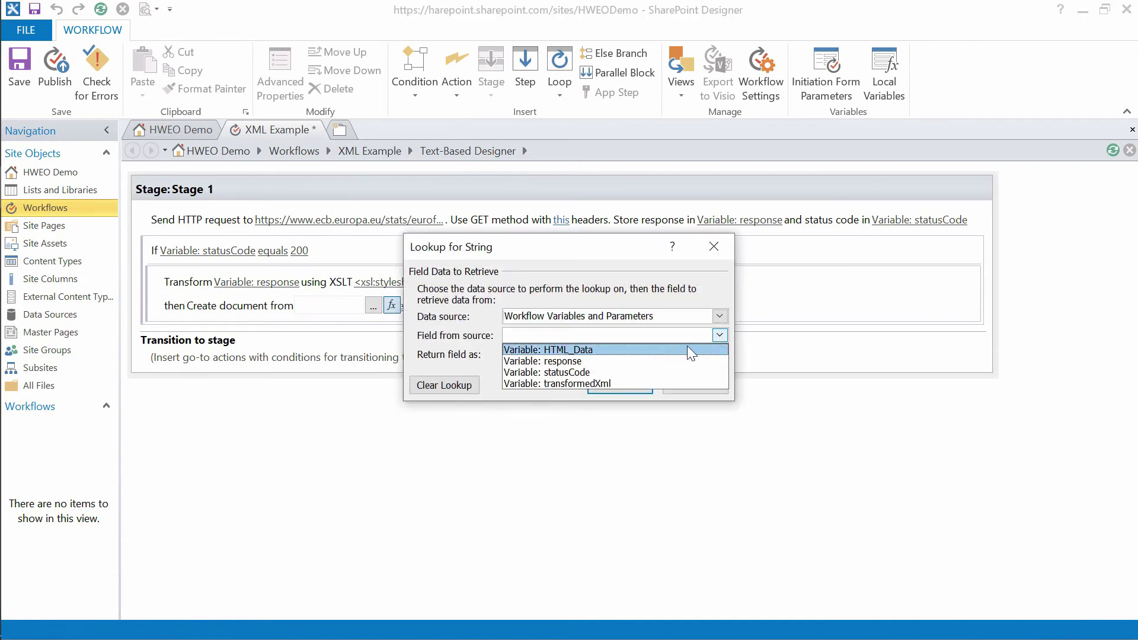
click(688, 346)
click(619, 384)
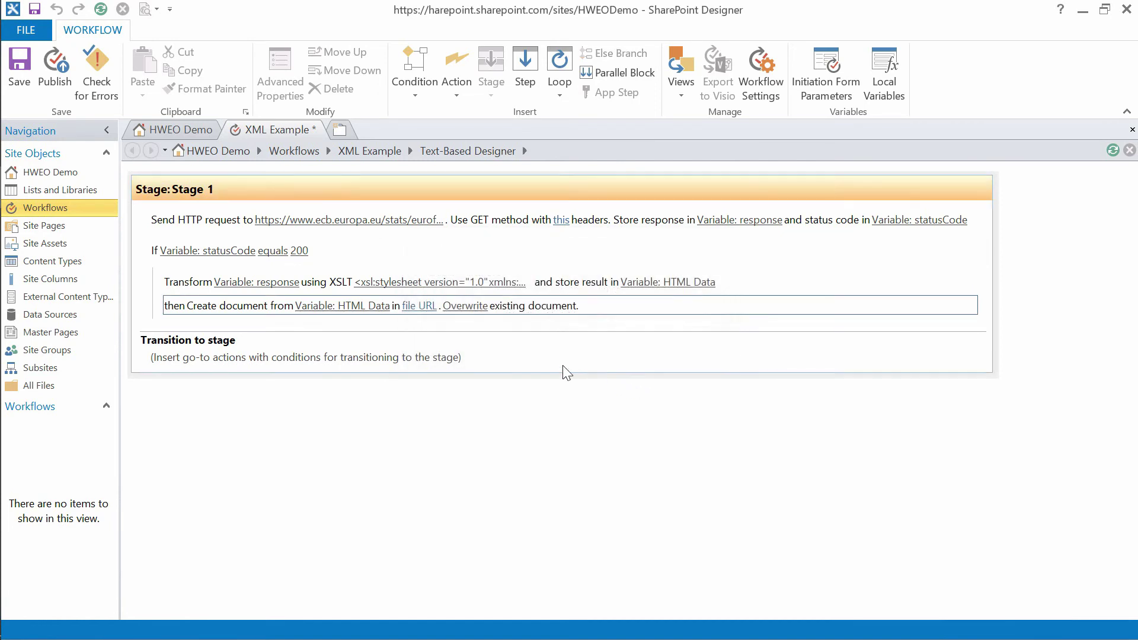
Set the document's file URL to Shared Documents/RATES.ASPX, correcting the domain
click(419, 306)
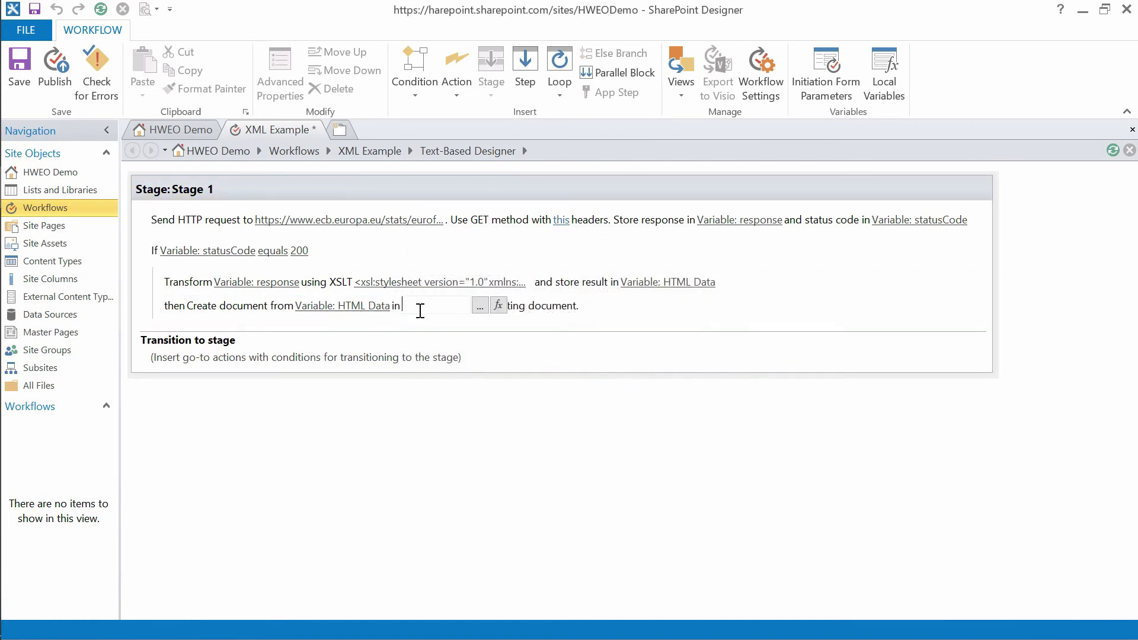
click(478, 307)
text(https://sharepoint.sharepoint.com/sites/HWEODemo/Shared%20Documents/R)
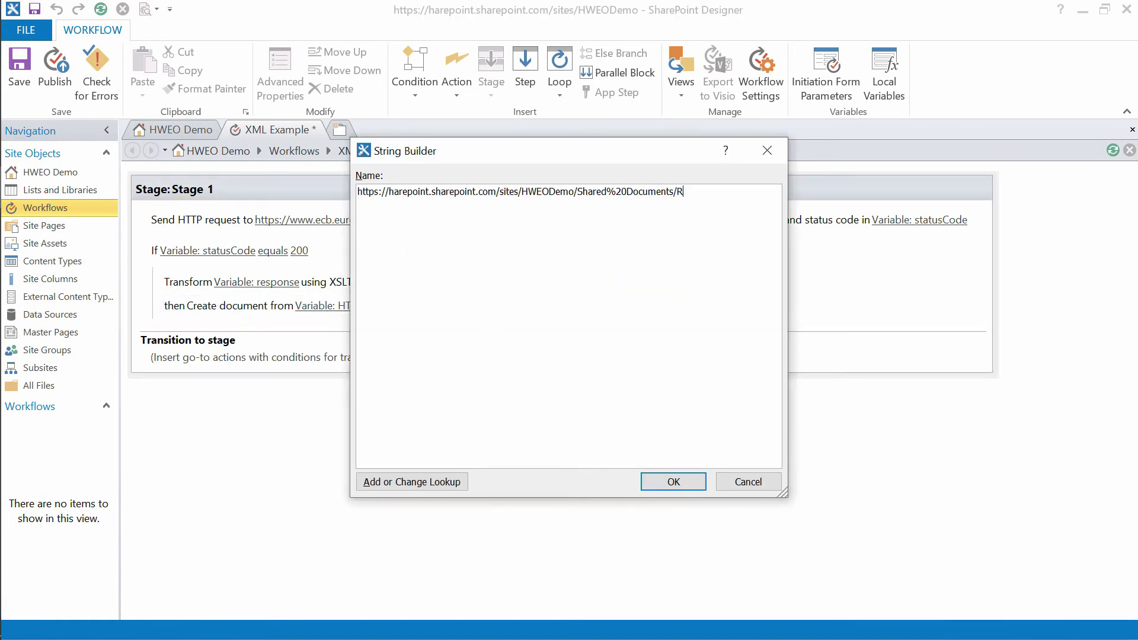
text(ATES.)
text(ASPX)
click(478, 309)
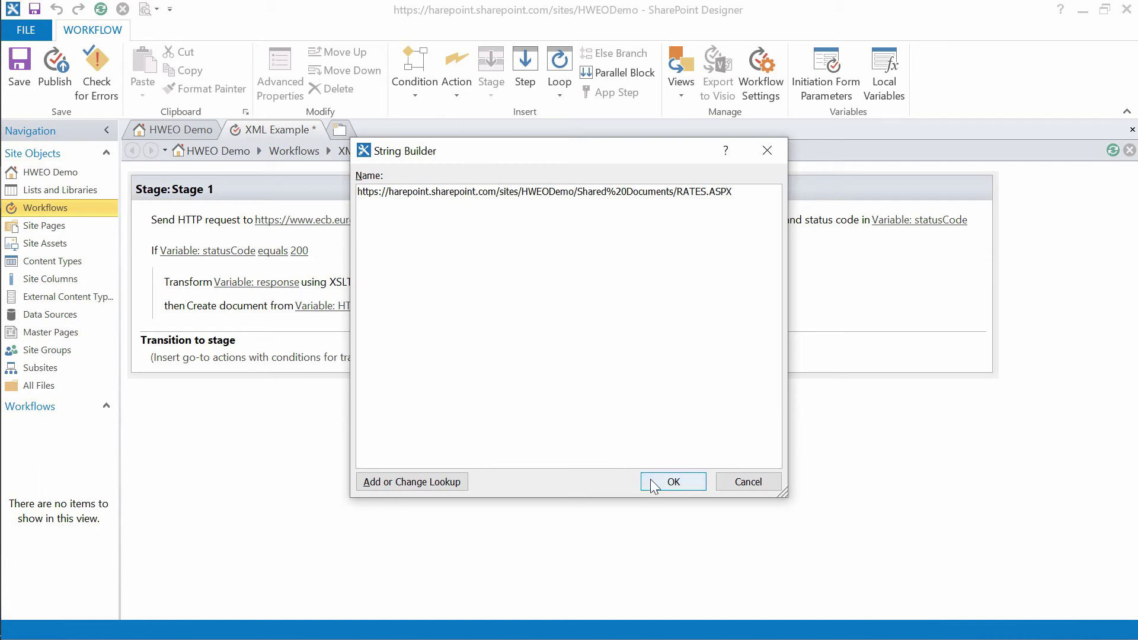
click(673, 481)
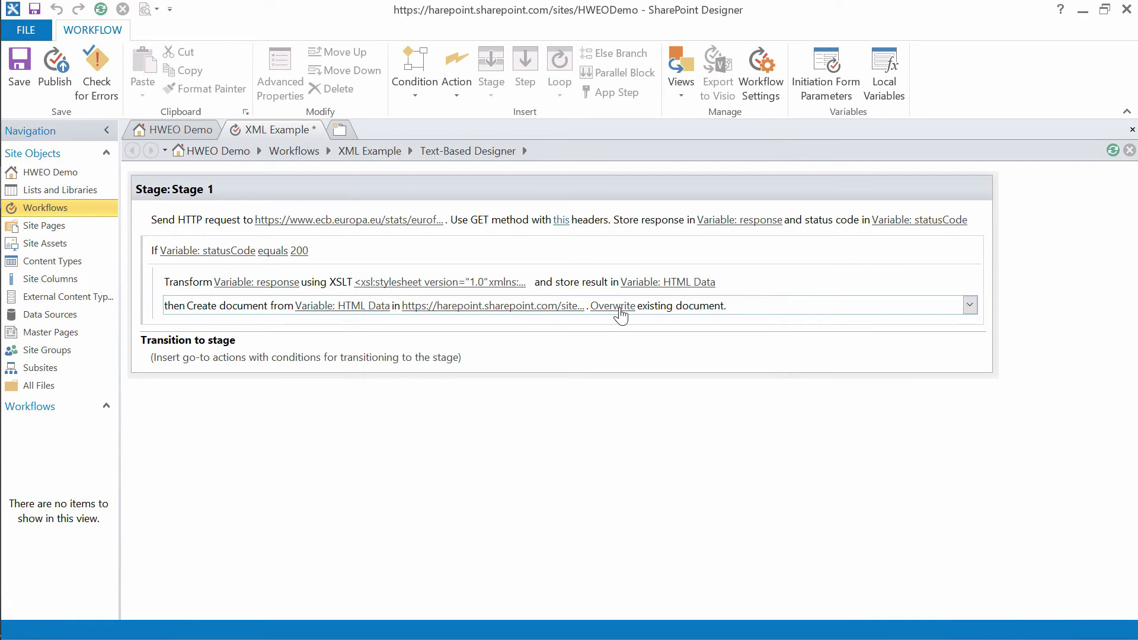
Add a Go to a stage transition targeting End of Workflow to Stage 1
click(161, 363)
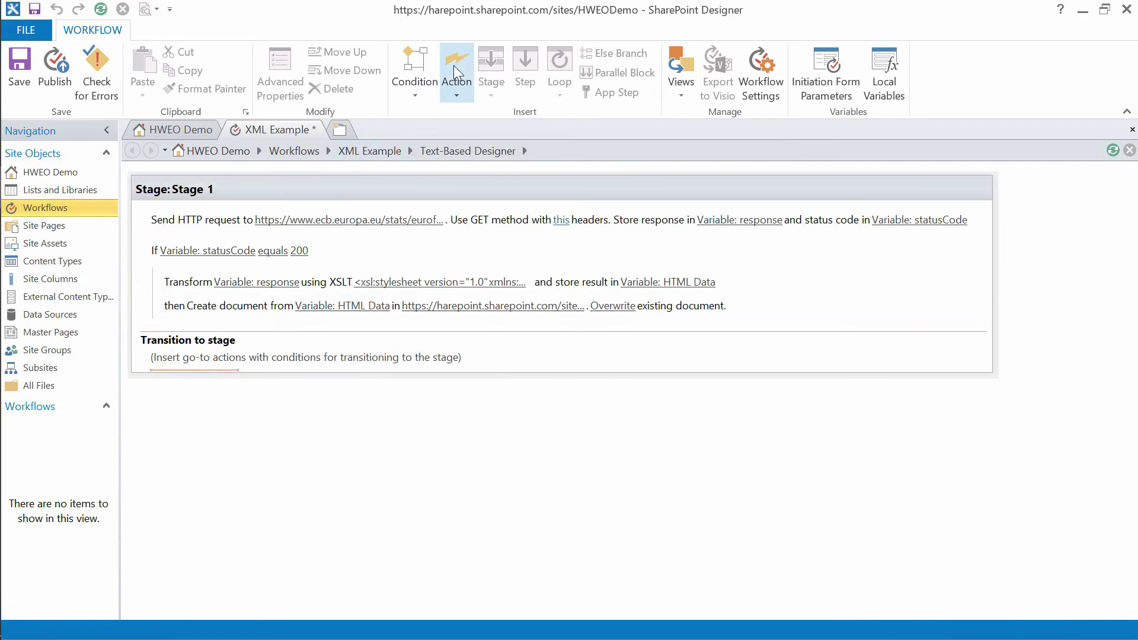
click(456, 71)
click(500, 154)
click(183, 362)
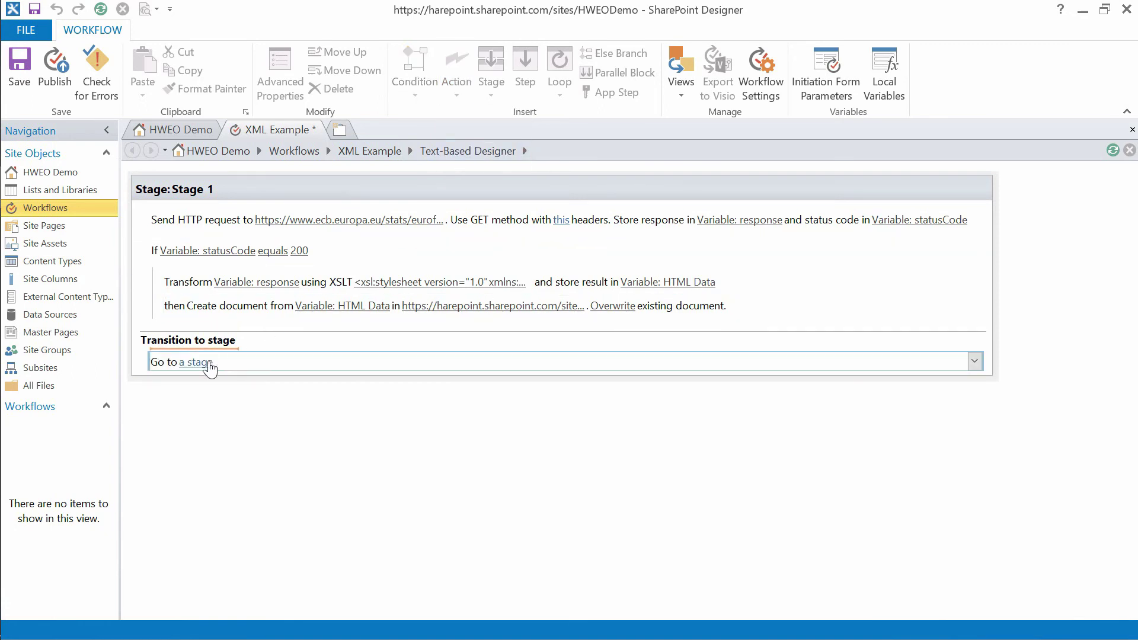
click(258, 362)
click(220, 395)
Save and publish the XML Example workflow
click(268, 405)
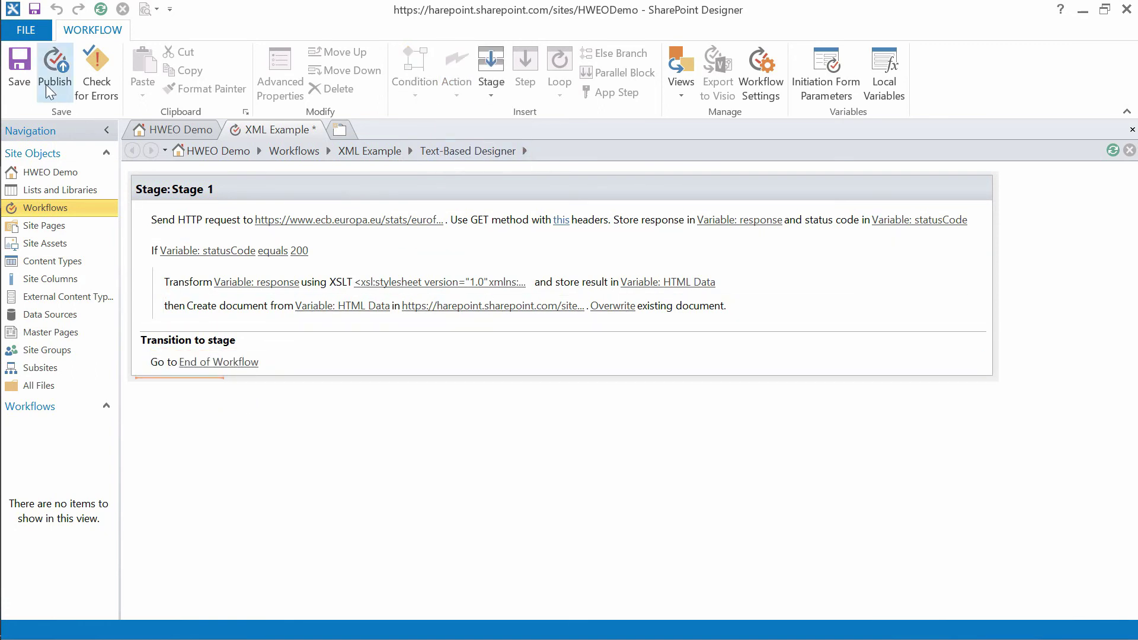
click(19, 66)
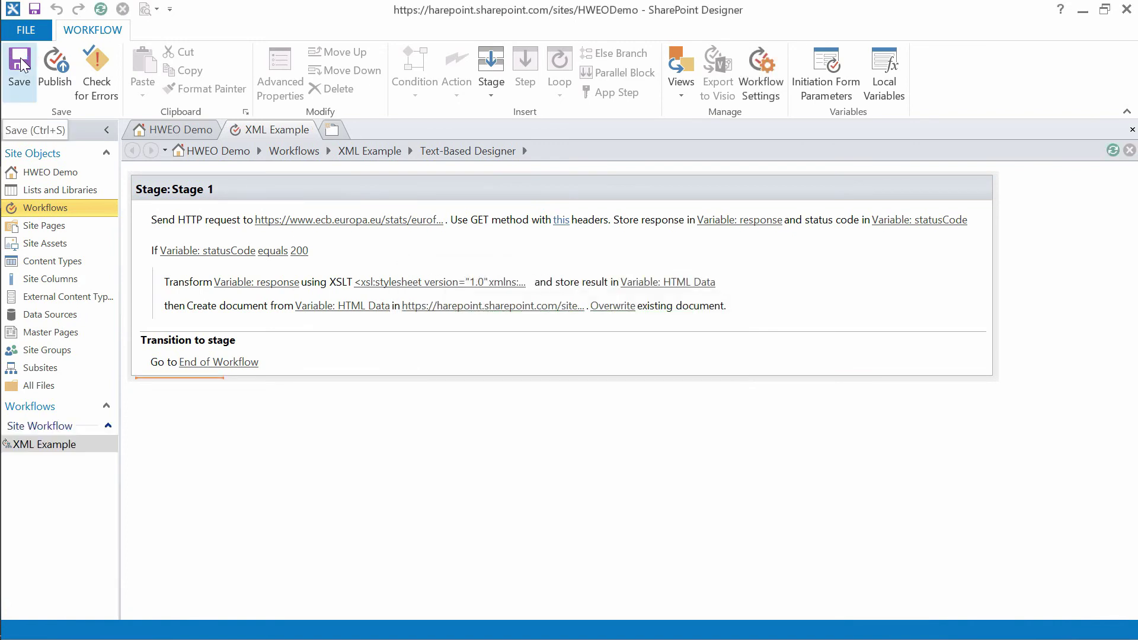
click(54, 65)
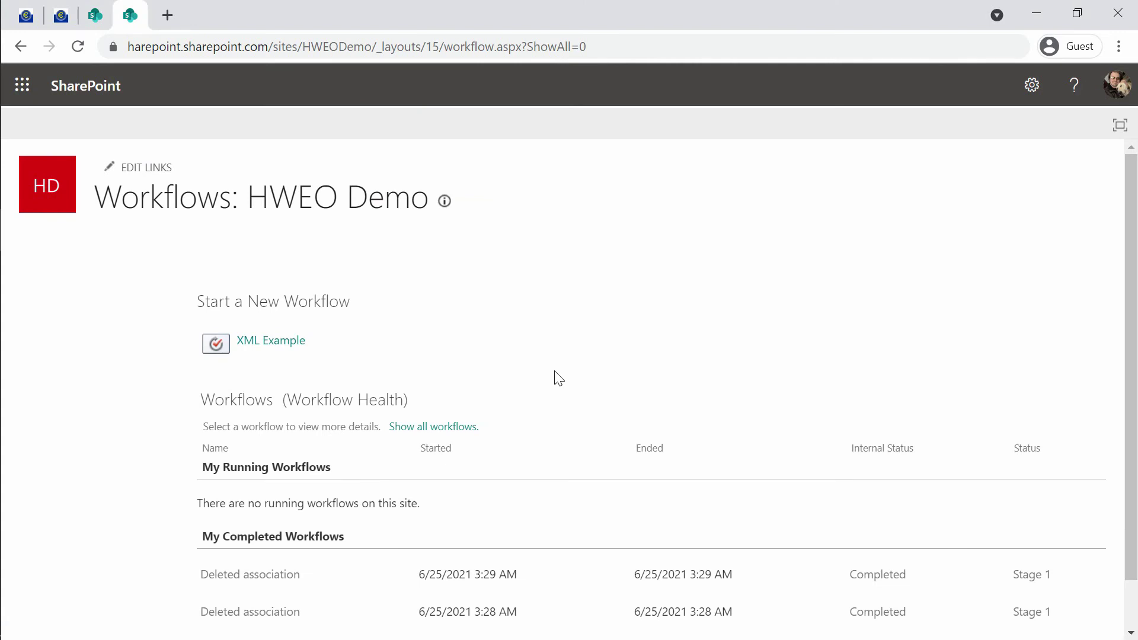
Start the XML Example workflow and return to the Documents library to find RATES.ASPX
click(281, 347)
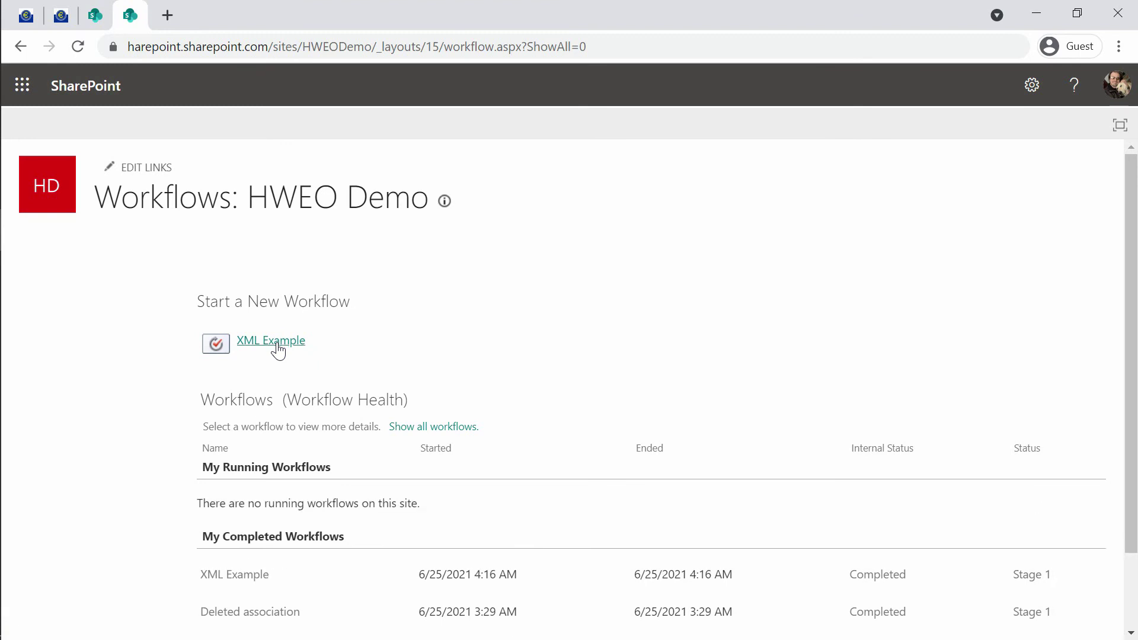
click(93, 16)
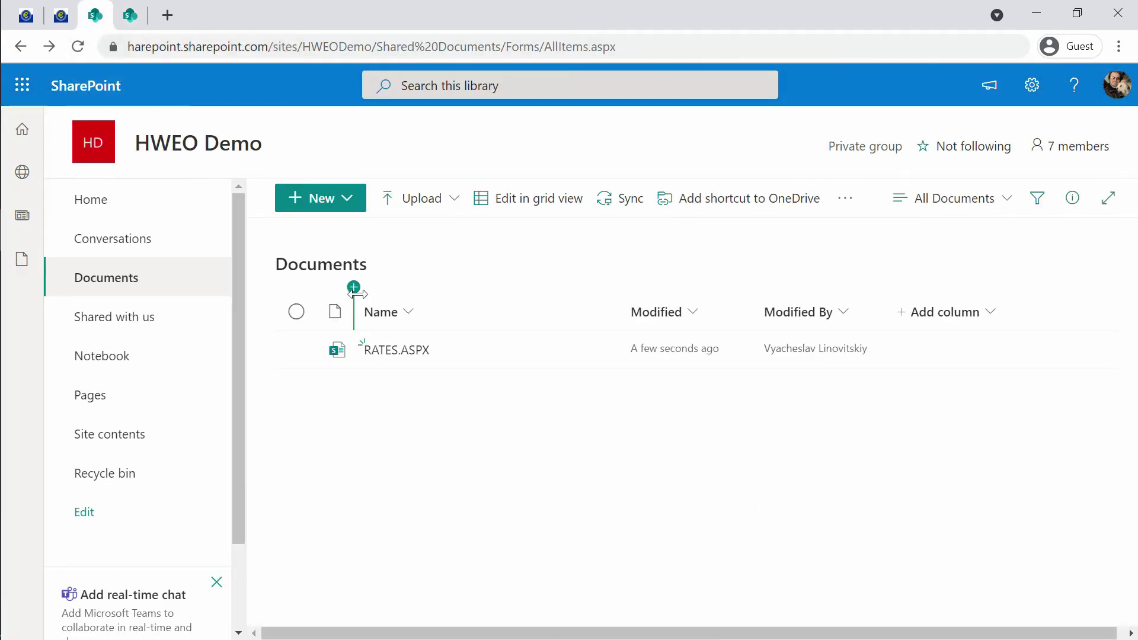
mouse_move(397, 350)
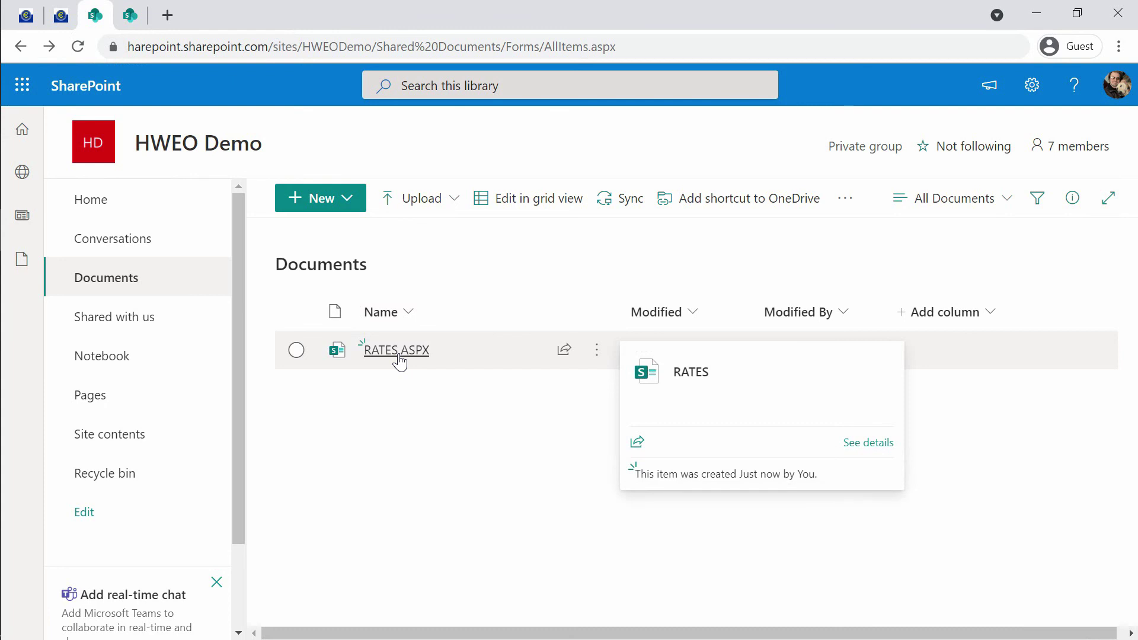
Open RATES.ASPX from the Documents library to view its Currency and Rate table
click(396, 349)
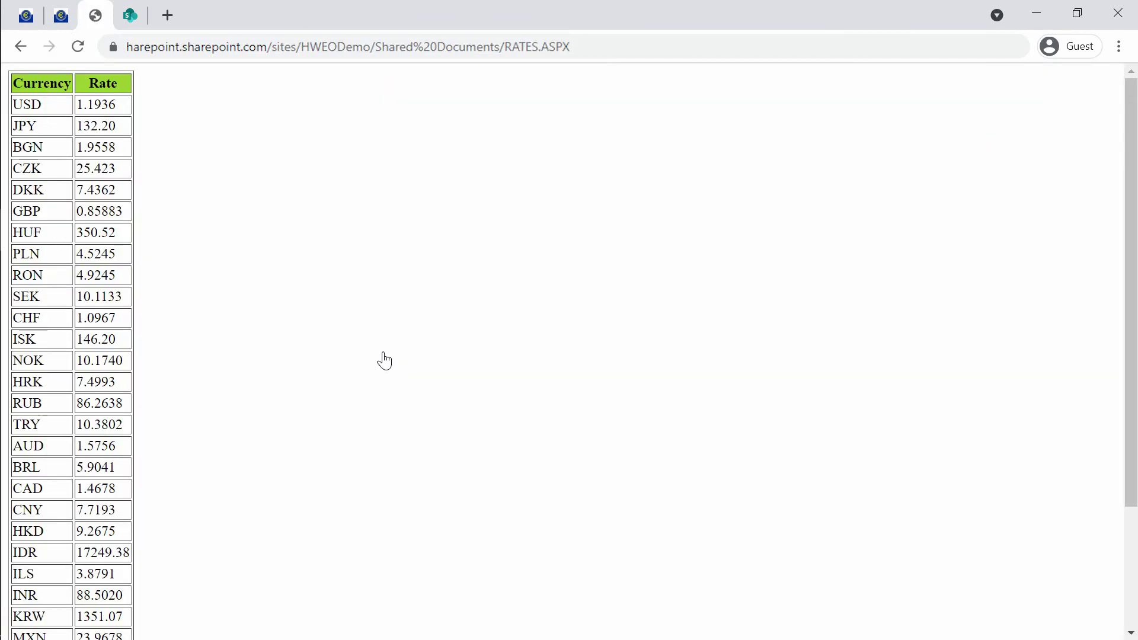